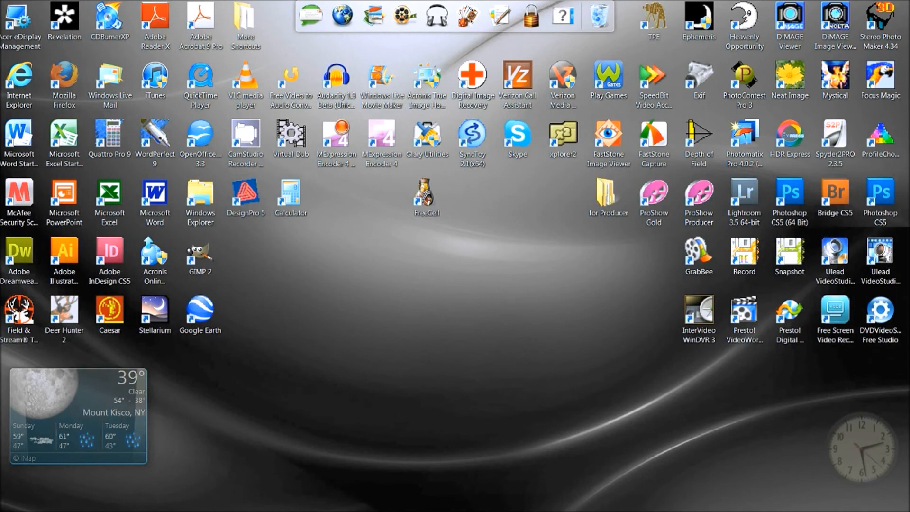
# Open Firefox and search the web for "audacity"
pyautogui.moveTo(280, 502)
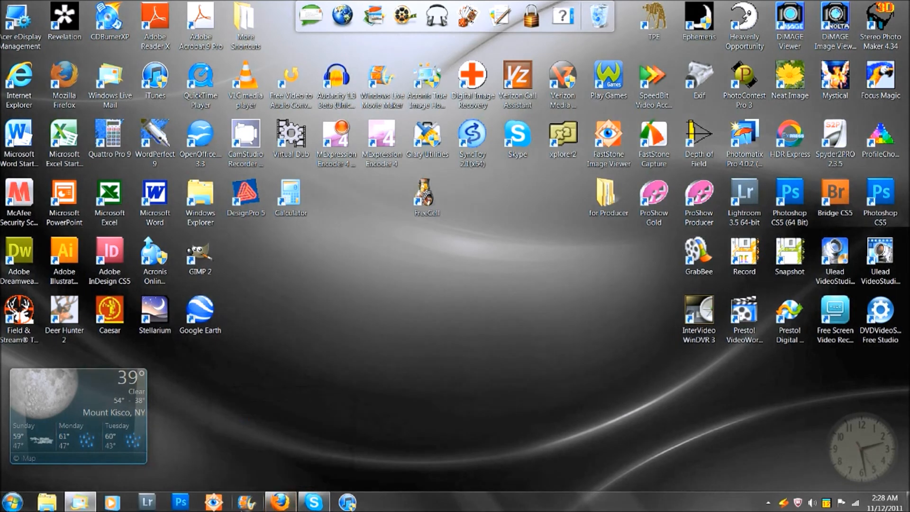
pyautogui.click(278, 503)
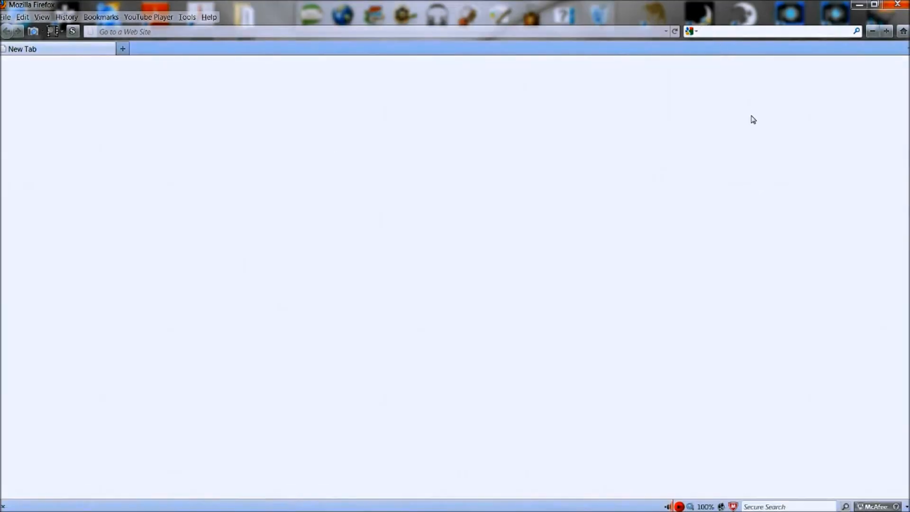
pyautogui.write('au')
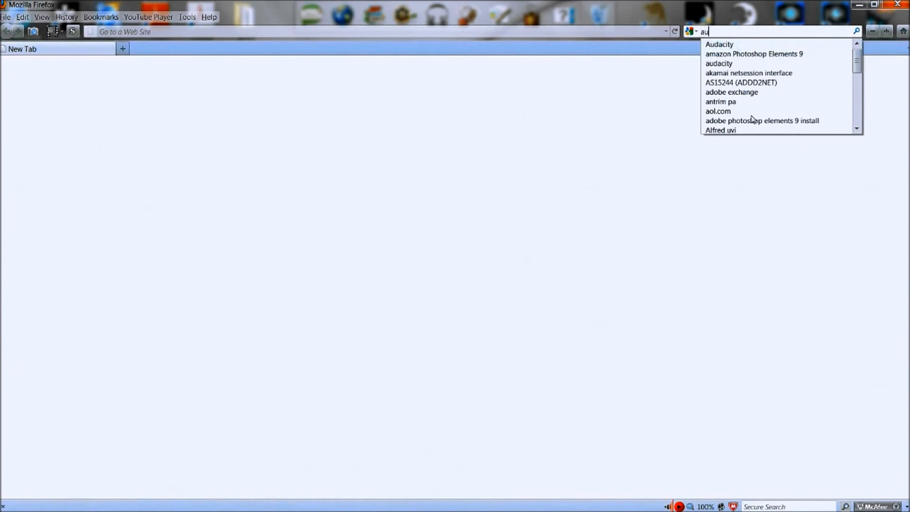
pyautogui.write('dac')
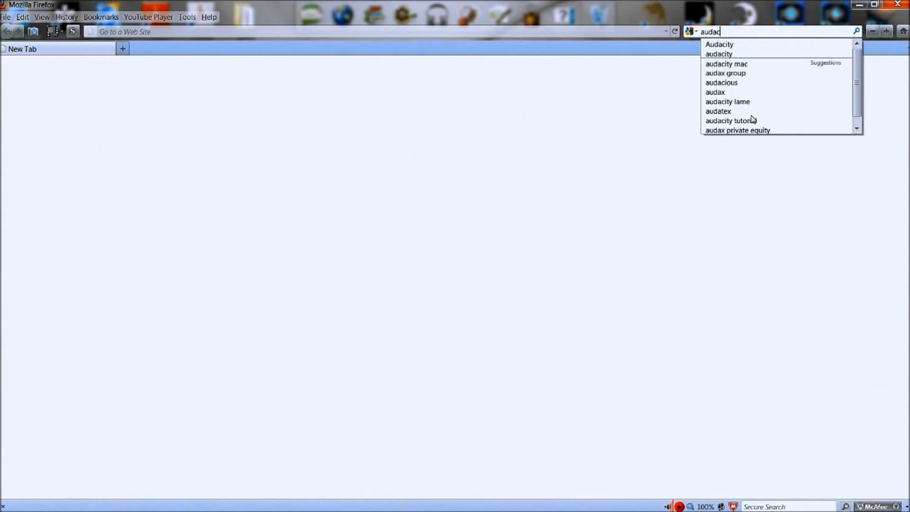
pyautogui.write('ity')
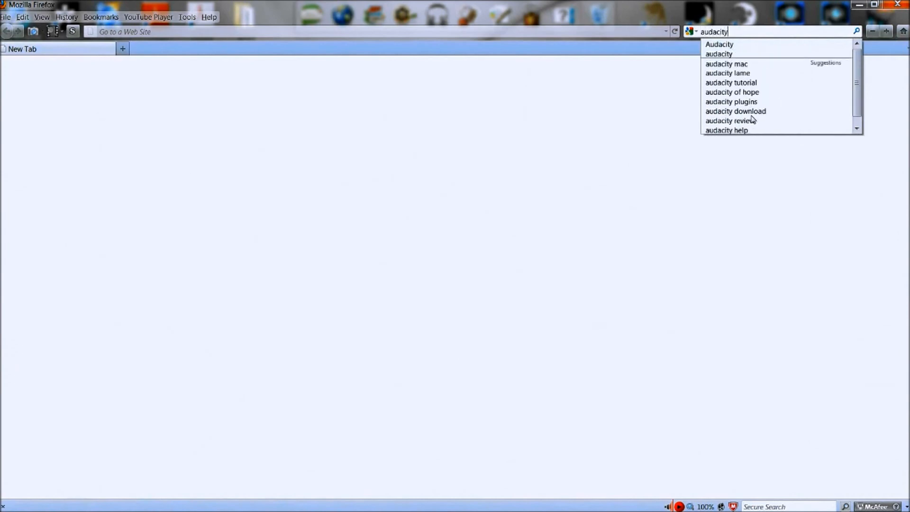
pyautogui.press('Return')
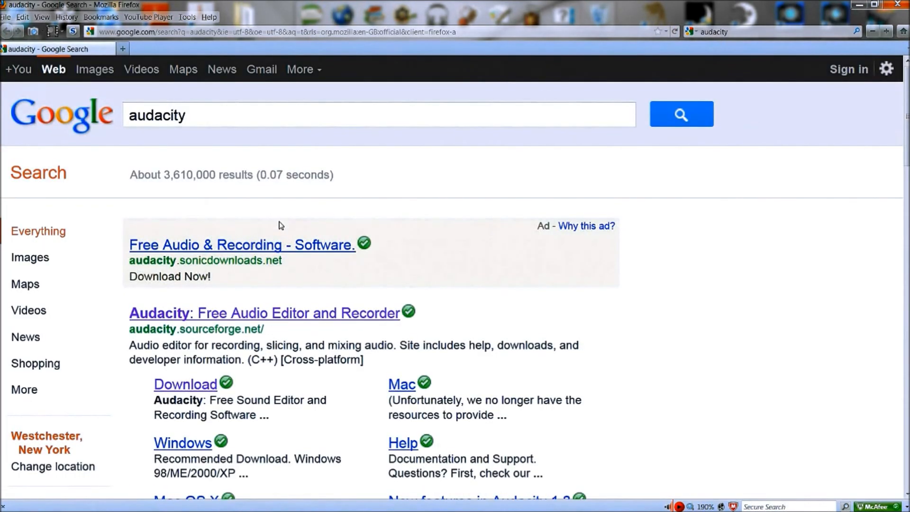
# Open the Download page of audacity.sourceforge.net from the search results and look over the 1.2 and 1.3 series versions
pyautogui.scroll(-3, 279, 224)
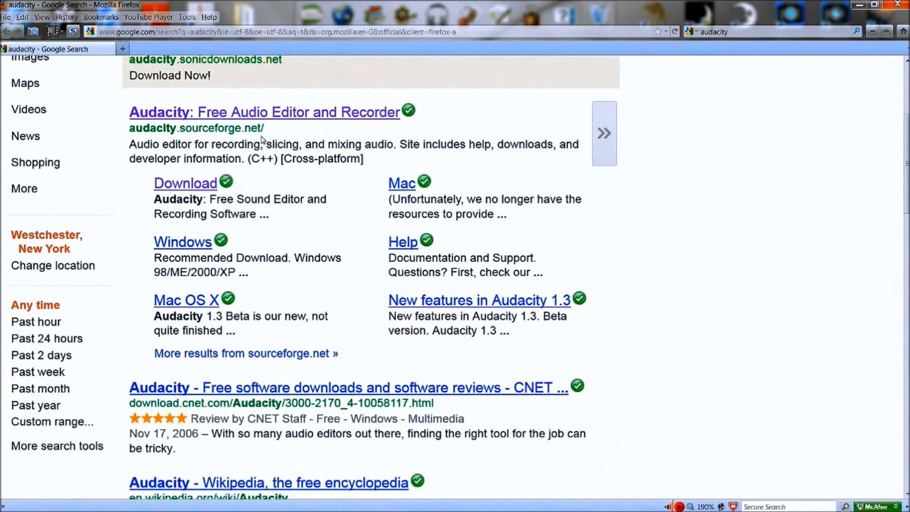
pyautogui.click(181, 184)
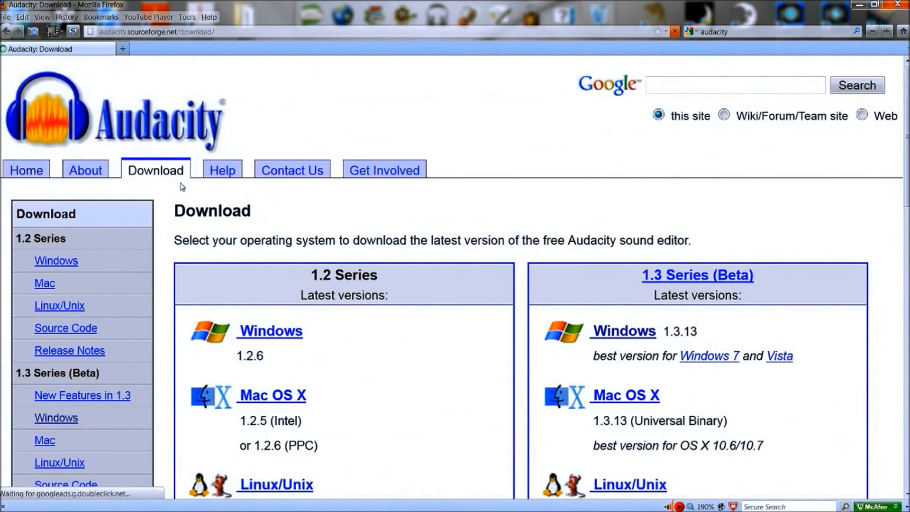
pyautogui.scroll(-3, 516, 211)
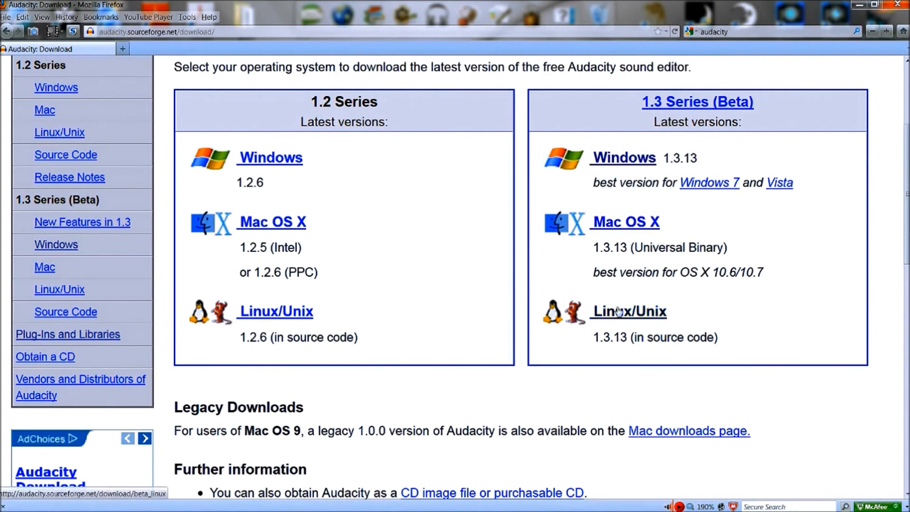
# Open the Windows 7 information linked under the 1.3 Series (Beta) and examine its support notes, system requirements and issues
pyautogui.click(713, 184)
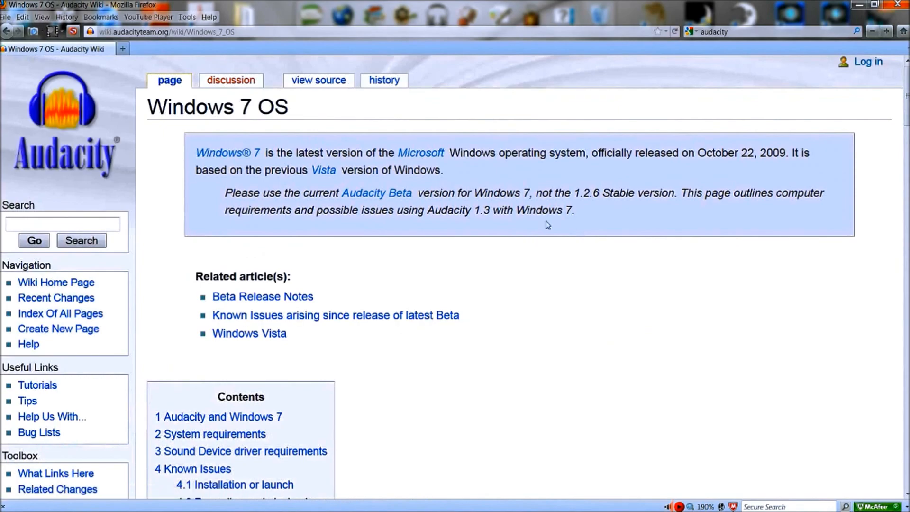
pyautogui.scroll(-9, 547, 225)
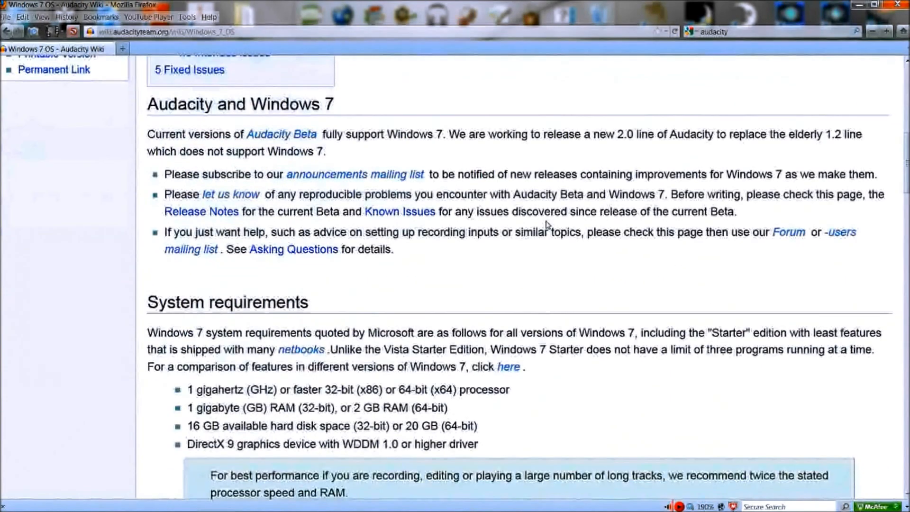
pyautogui.scroll(-8, 548, 224)
pyautogui.scroll(-10, 548, 223)
pyautogui.scroll(-10, 547, 222)
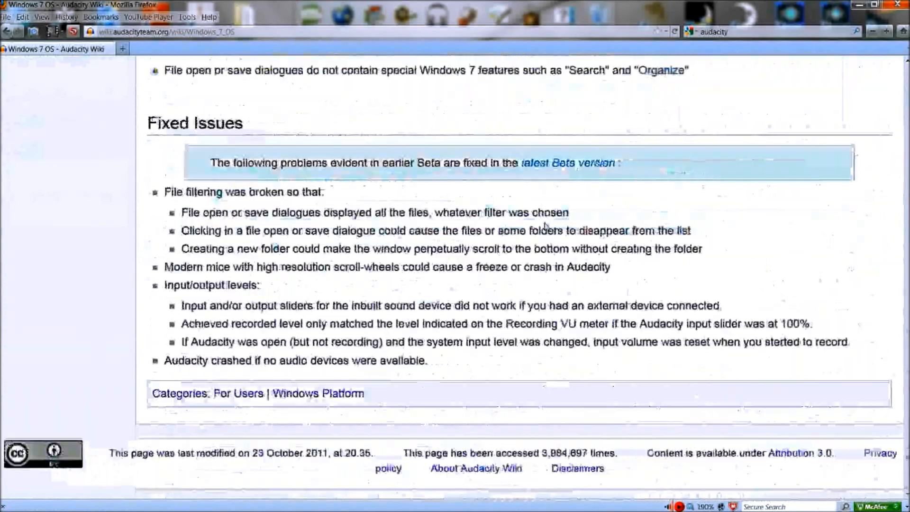
pyautogui.scroll(20, 545, 226)
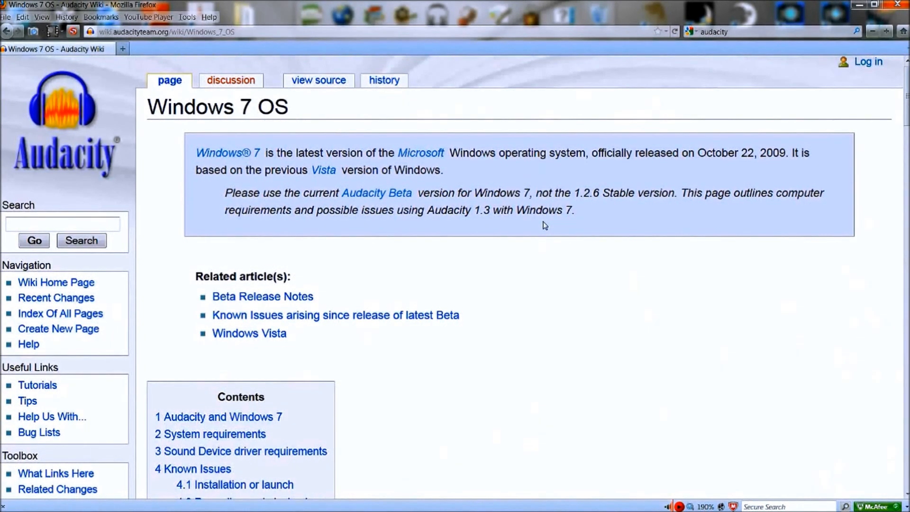
pyautogui.scroll(-8, 545, 226)
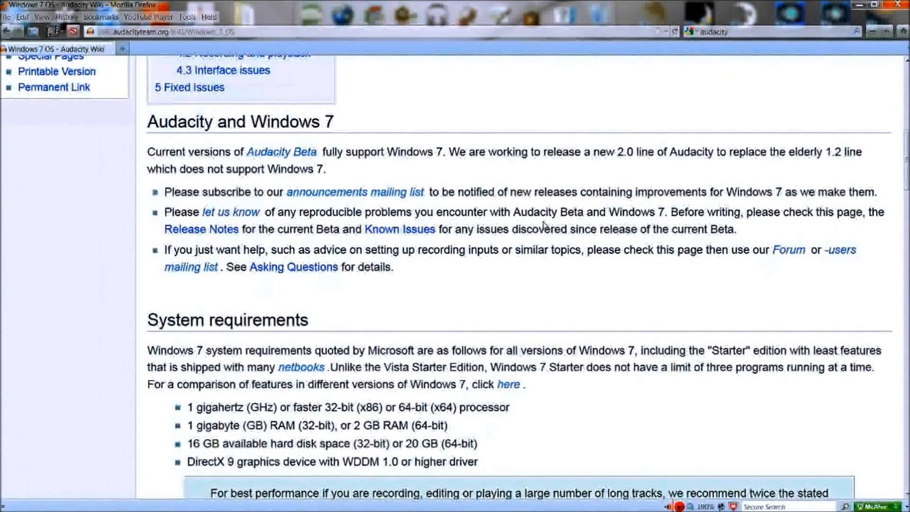
pyautogui.scroll(-3, 544, 224)
pyautogui.scroll(3, 544, 225)
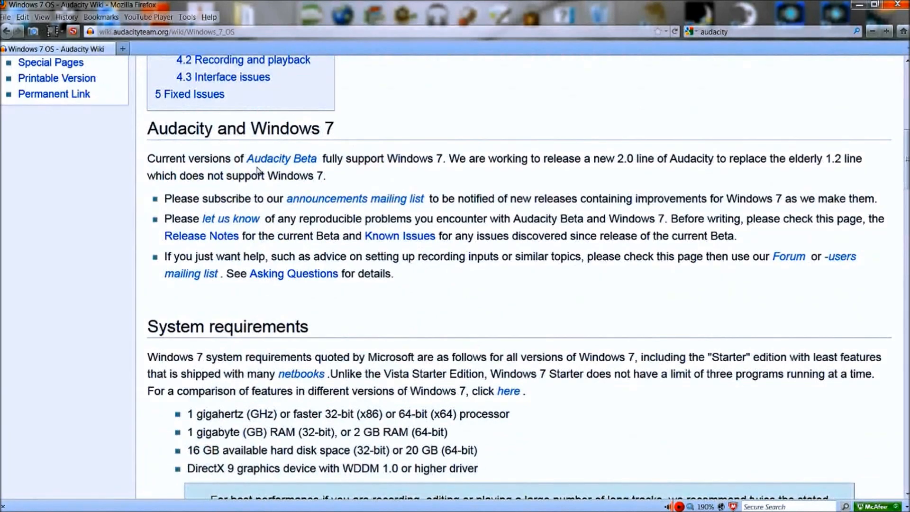
# Open the Audacity Beta page for Windows and examine its recommended installers and optional plug-ins and libraries downloads
pyautogui.click(283, 161)
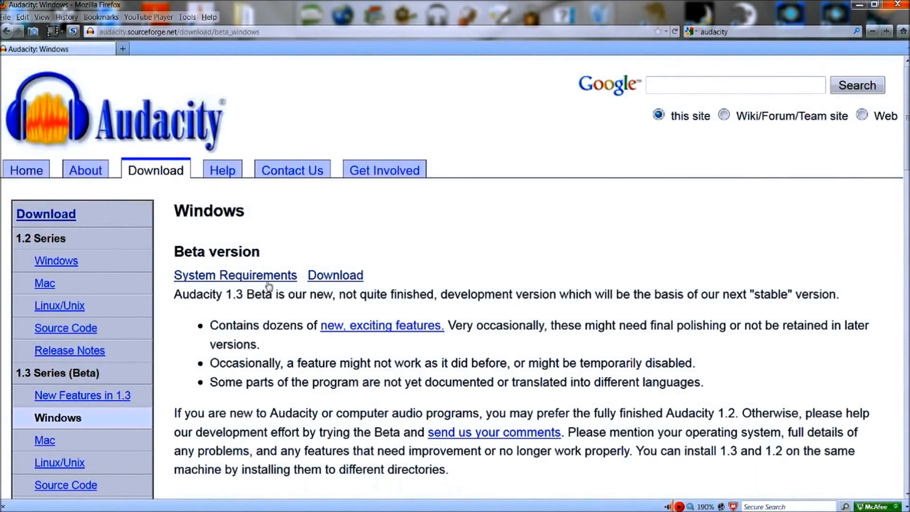
pyautogui.click(335, 277)
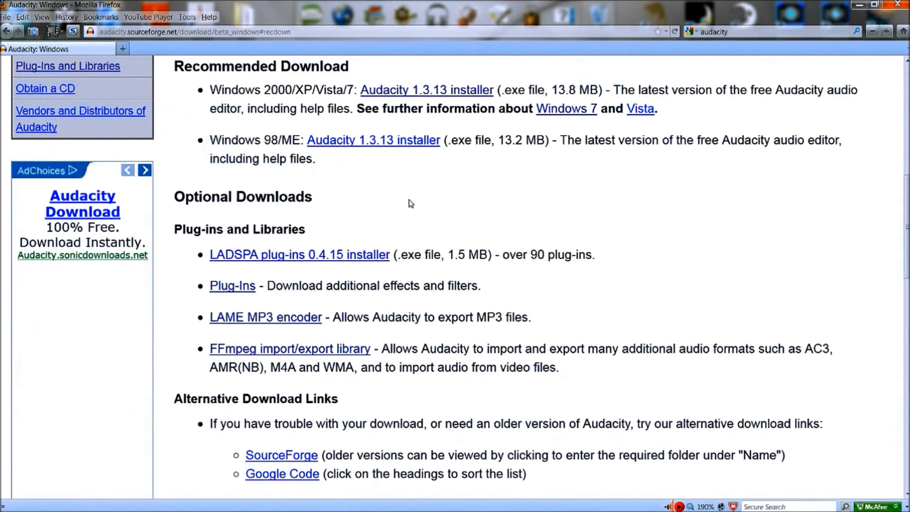
pyautogui.scroll(4, 321, 215)
pyautogui.scroll(-4, 320, 215)
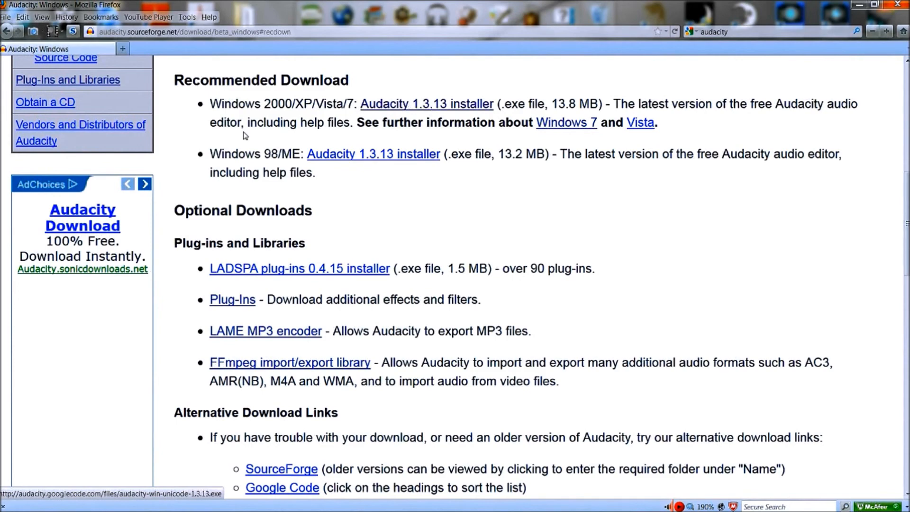
pyautogui.scroll(-3, 365, 211)
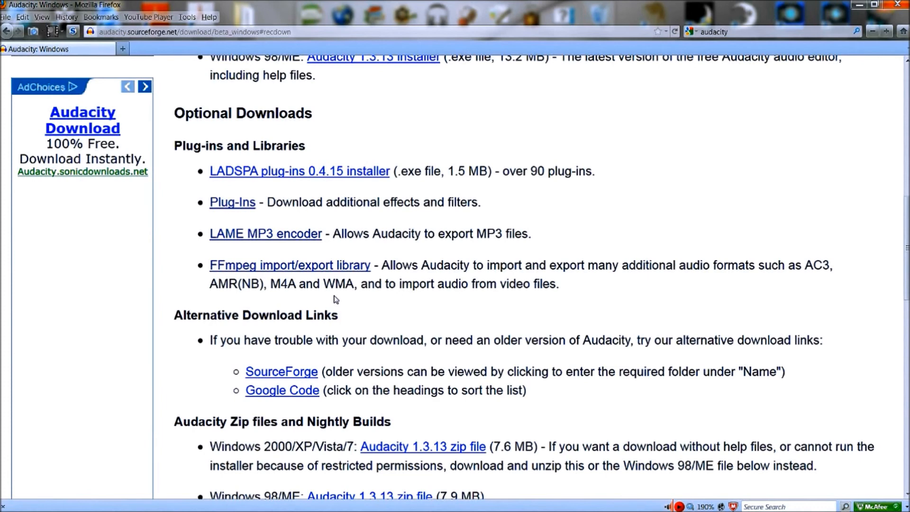
# Close the browser, switch to Audacity and display the Libraries section of its preferences in a magnified view
pyautogui.click(894, 7)
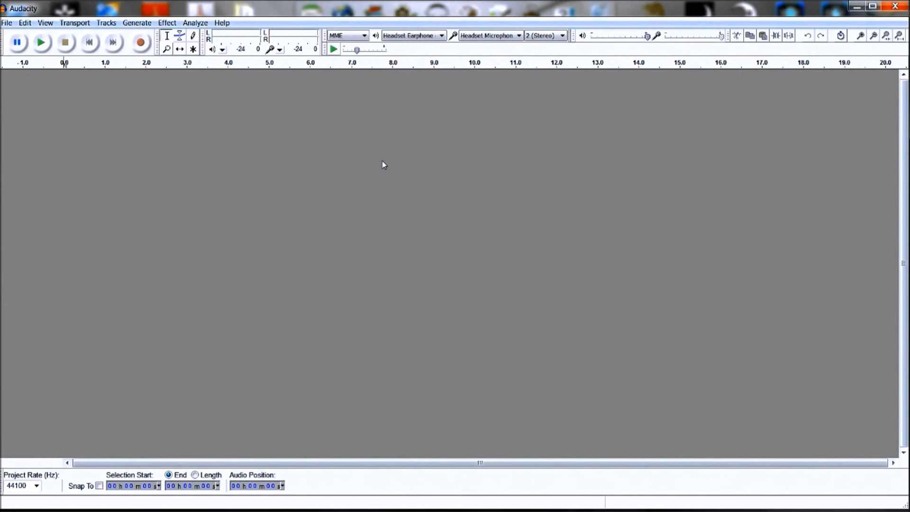
pyautogui.click(22, 24)
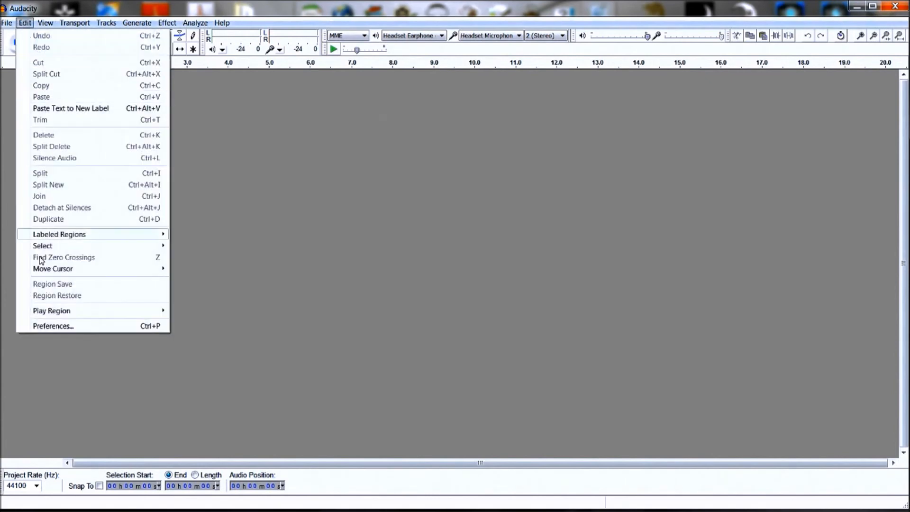
pyautogui.click(50, 326)
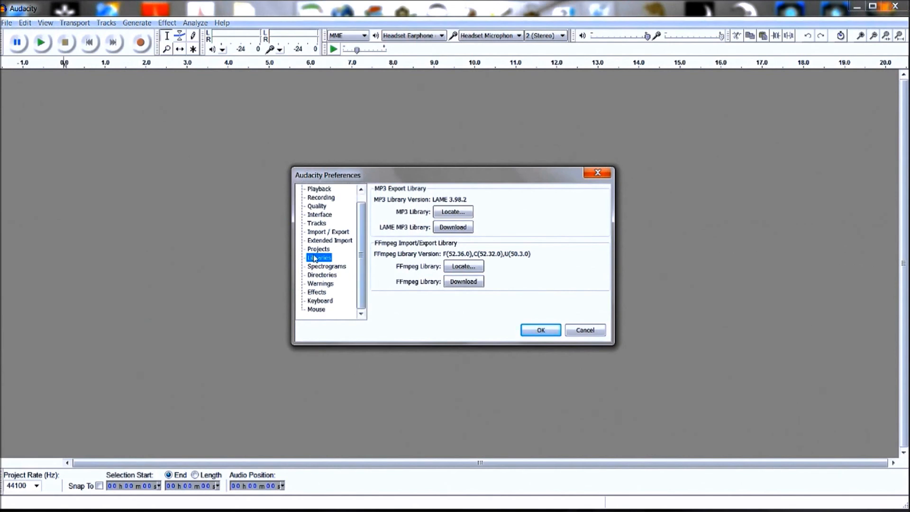
pyautogui.click(479, 281)
pyautogui.press('super+plus')
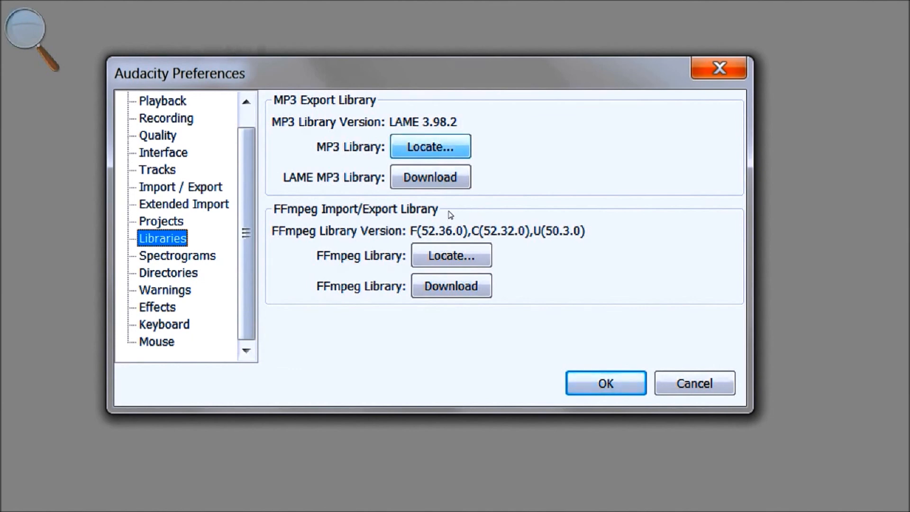
# Check the location of lame_enc.dll for MP3 export and the FFmpeg library, declining to locate FFmpeg manually, and close the preferences
pyautogui.click(430, 146)
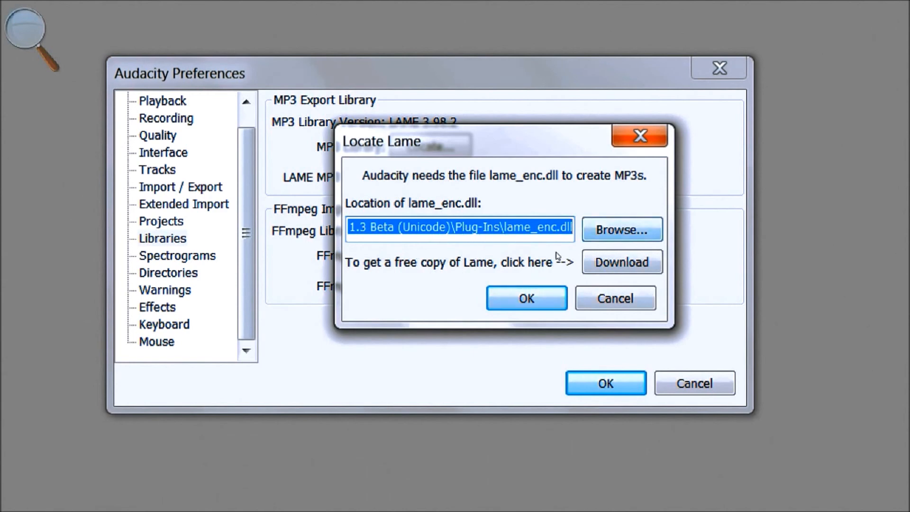
pyautogui.press('Tab')
pyautogui.press('Return')
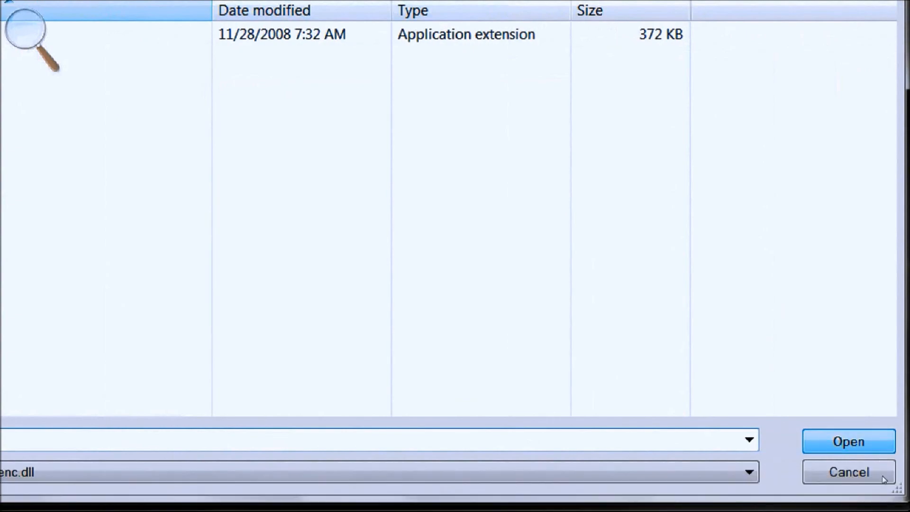
pyautogui.click(848, 440)
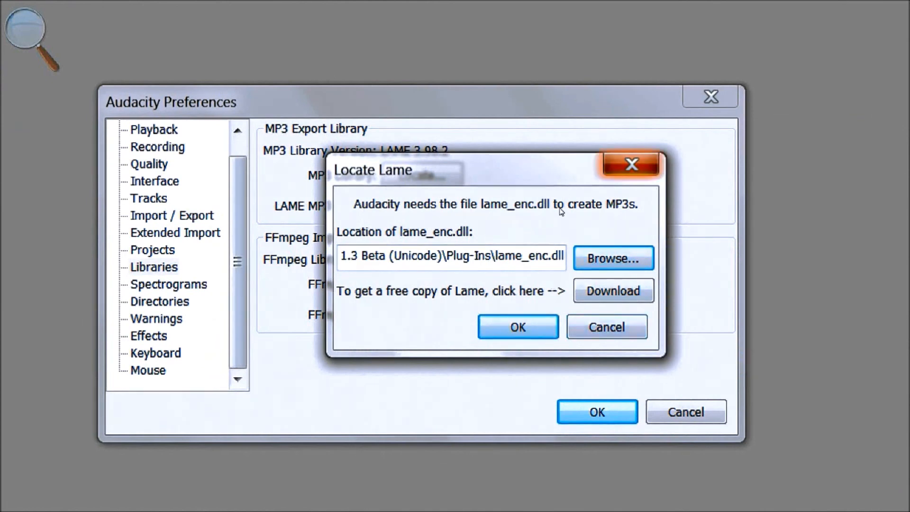
pyautogui.click(631, 165)
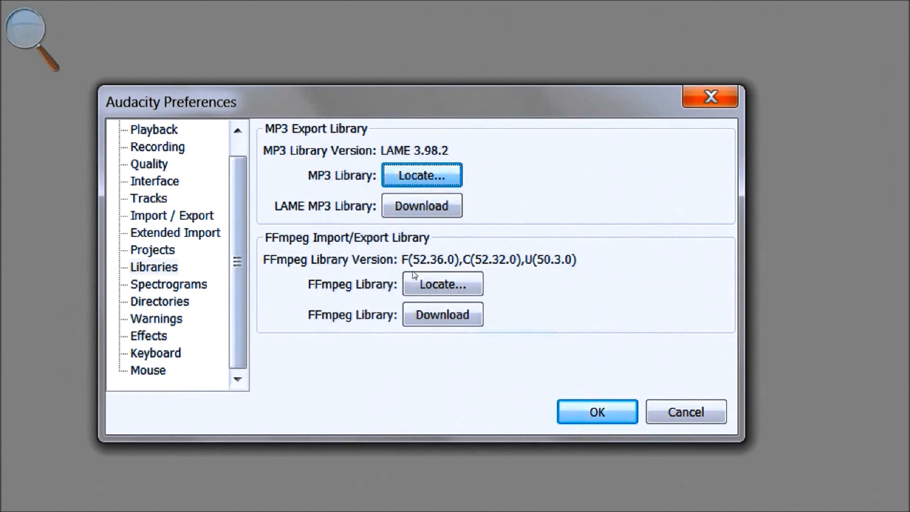
pyautogui.click(458, 273)
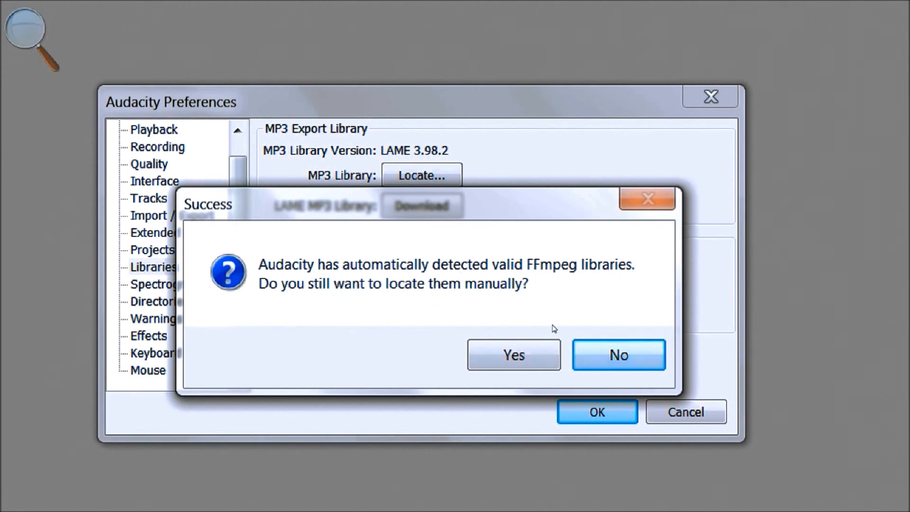
pyautogui.click(618, 355)
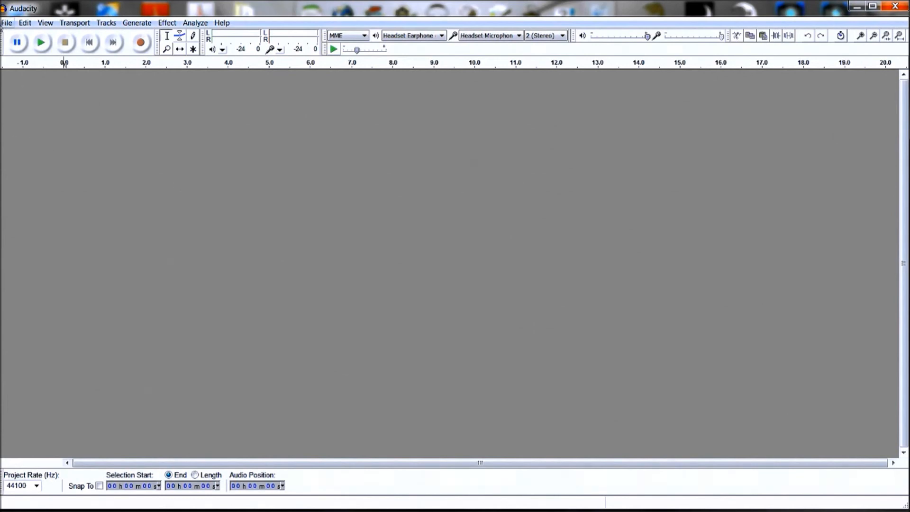
# Open the audio file 05 Beer, Beer, Beer.mp3 from the FreeCelticSongs folder in the Music library
pyautogui.click(6, 23)
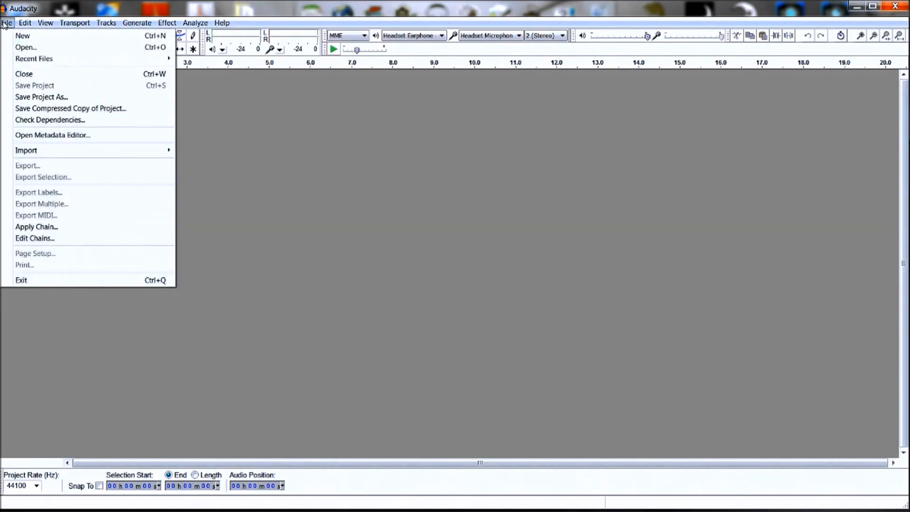
pyautogui.click(18, 48)
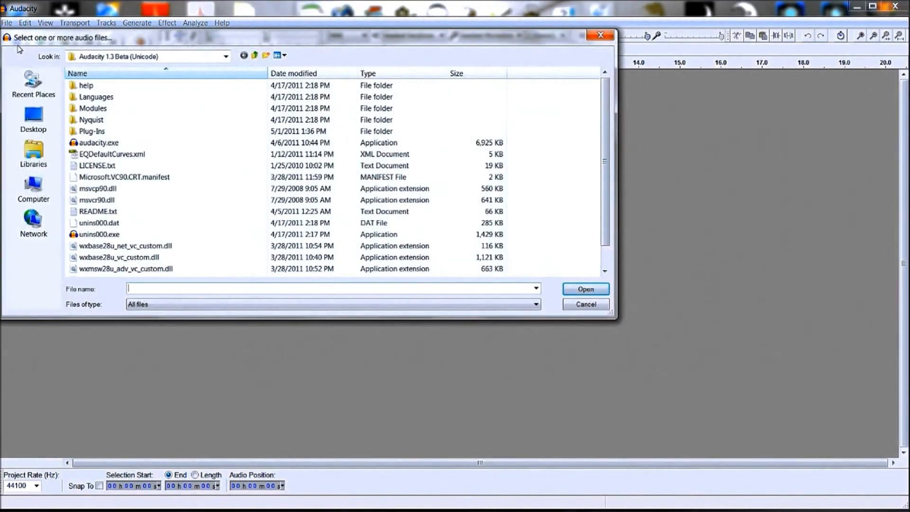
pyautogui.moveTo(284, 32); pyautogui.dragTo(452, 32)
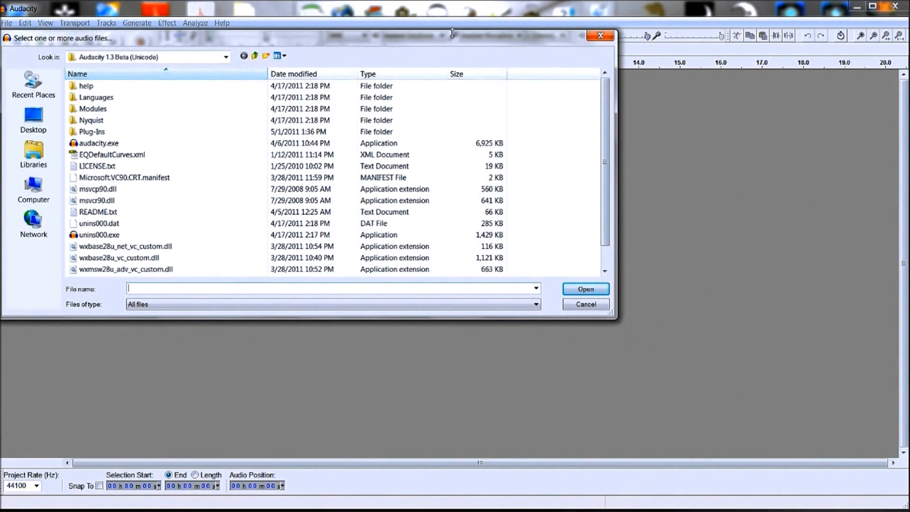
pyautogui.moveTo(263, 43); pyautogui.dragTo(404, 85)
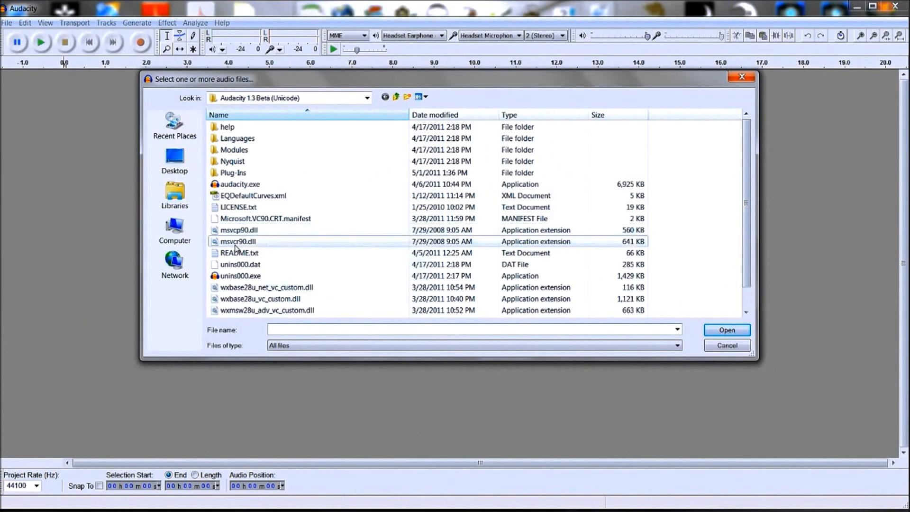
pyautogui.click(174, 193)
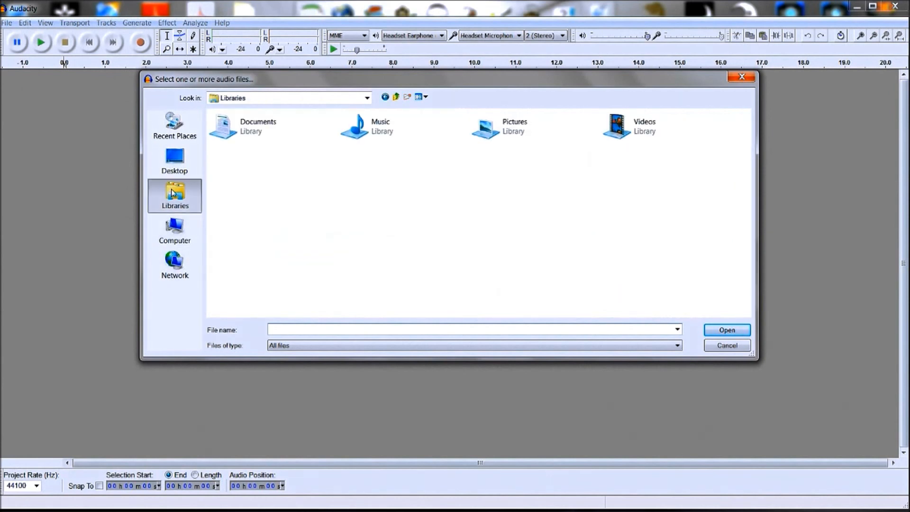
pyautogui.doubleClick(372, 129)
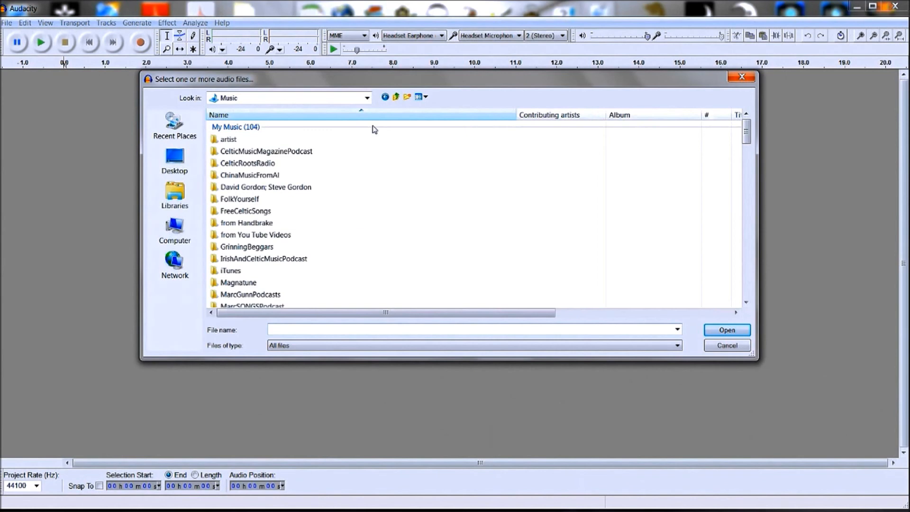
pyautogui.doubleClick(239, 211)
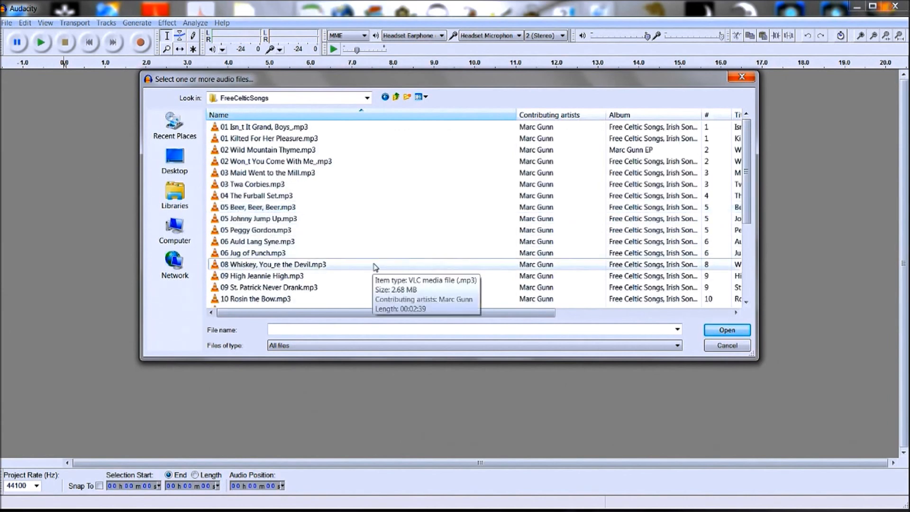
pyautogui.click(255, 208)
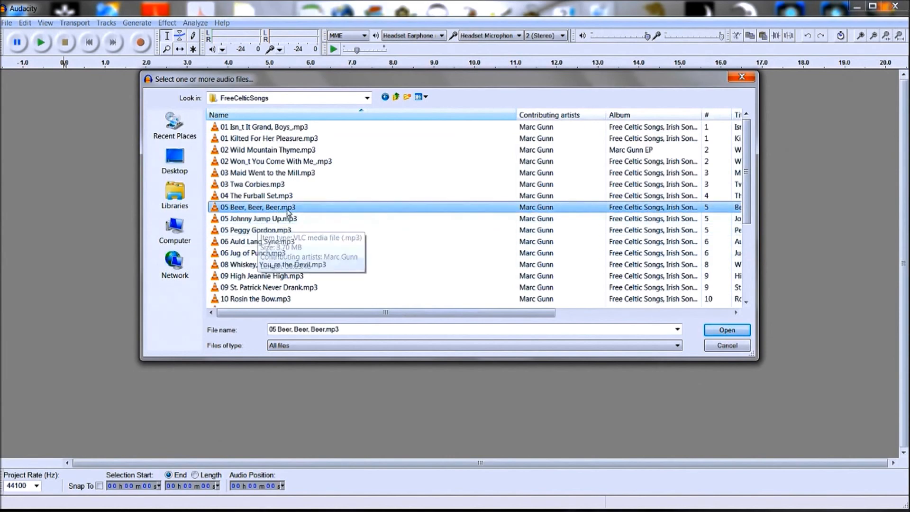
pyautogui.click(726, 330)
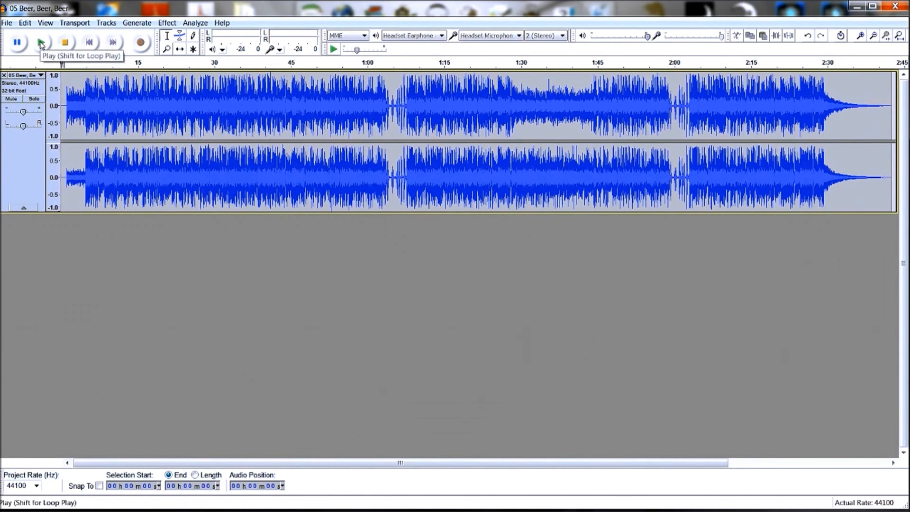
# Play the song from the beginning and enlarge the stereo track's height to fill most of the workspace
pyautogui.click(42, 44)
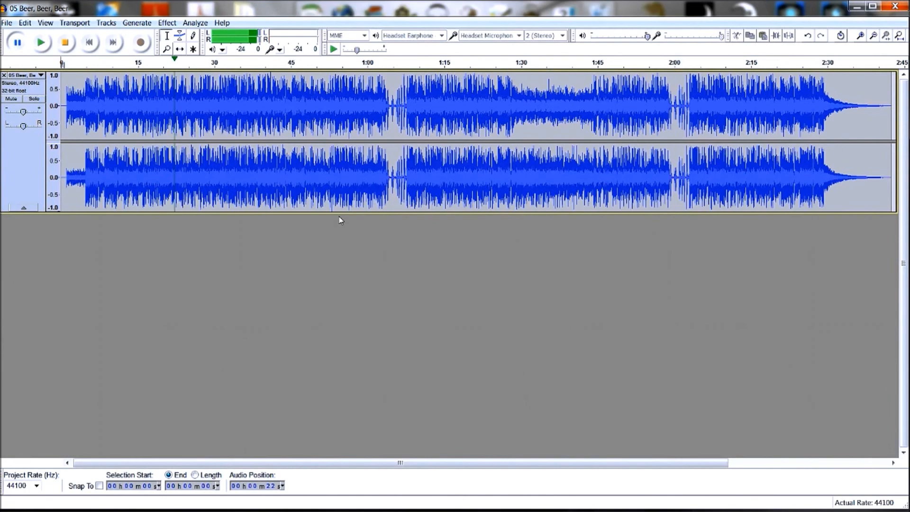
pyautogui.moveTo(338, 213); pyautogui.dragTo(345, 433)
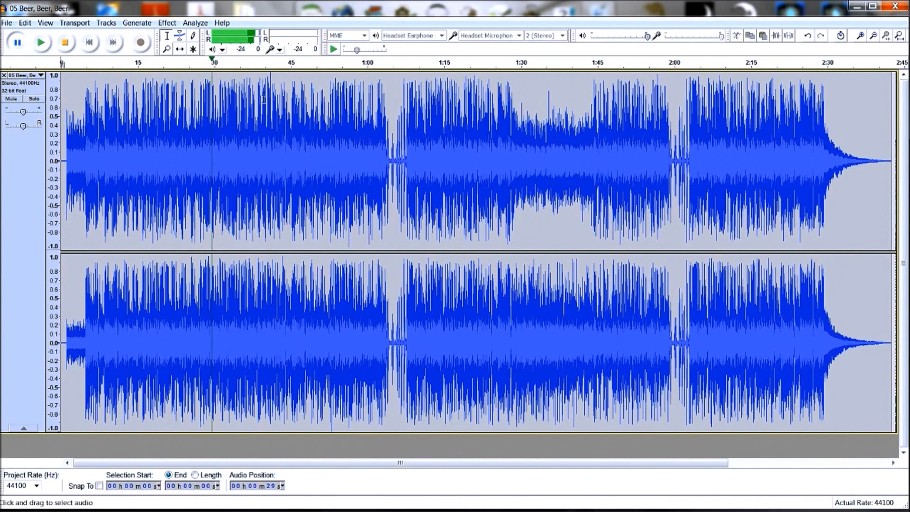
# Continue playback from about the 1:30 mark on the timeline and pause it
pyautogui.click(521, 63)
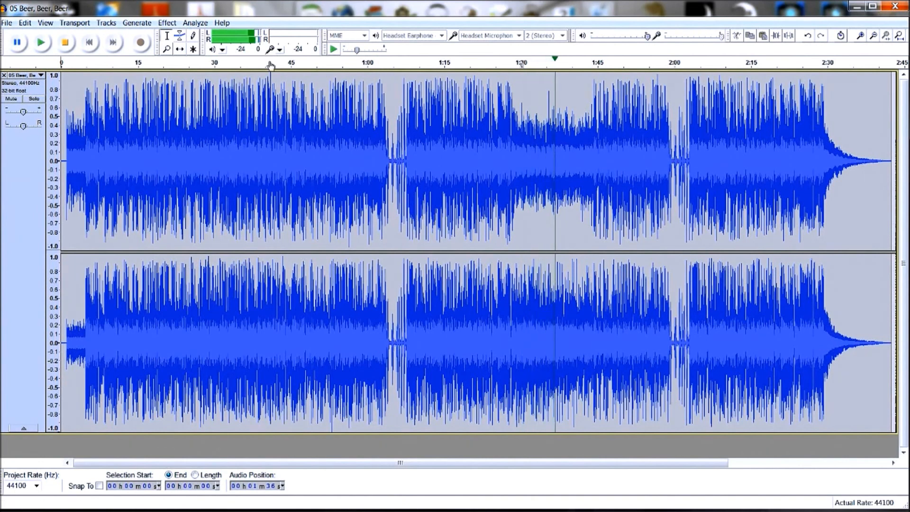
pyautogui.click(18, 42)
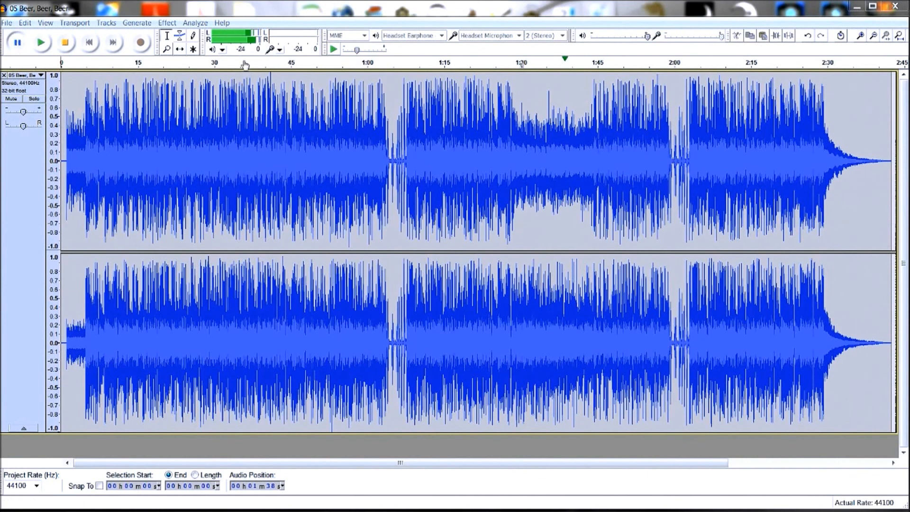
pyautogui.click(14, 44)
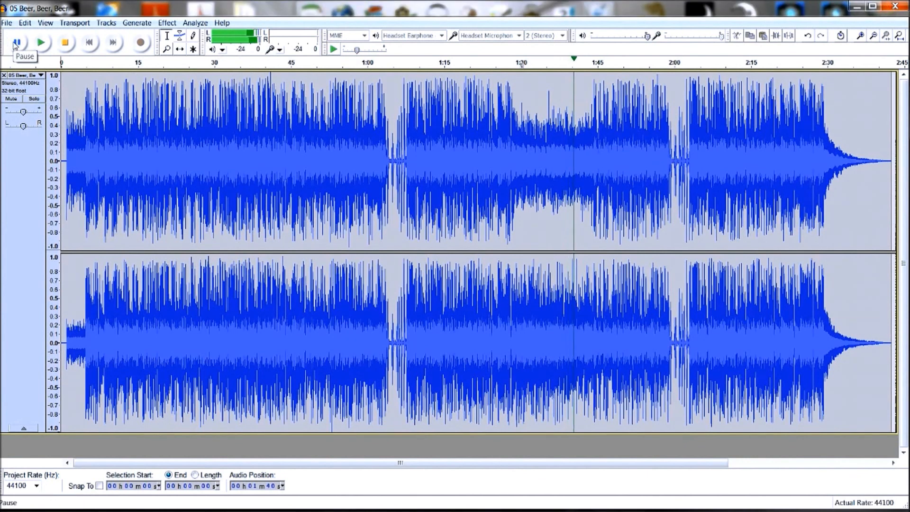
pyautogui.click(14, 44)
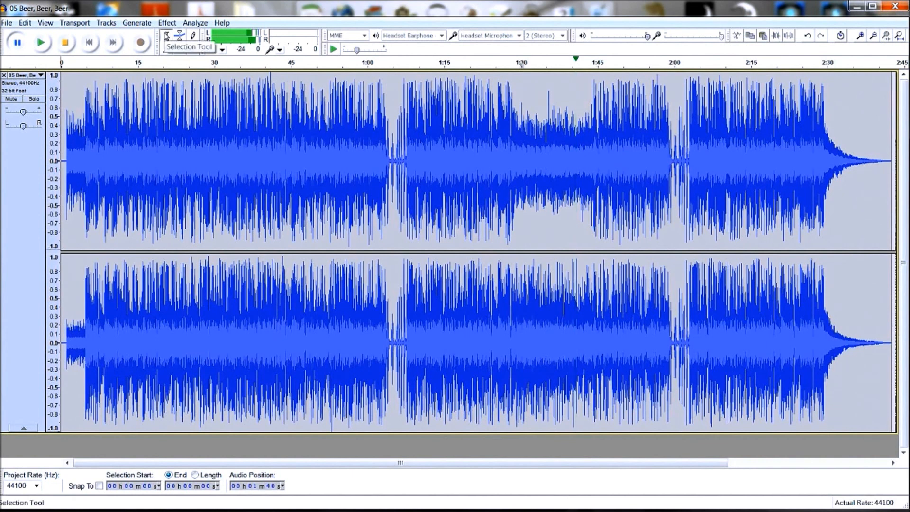
# Select the section of the track from about 1:05 to about 2:00, adjusting the selection's boundaries
pyautogui.click(393, 92)
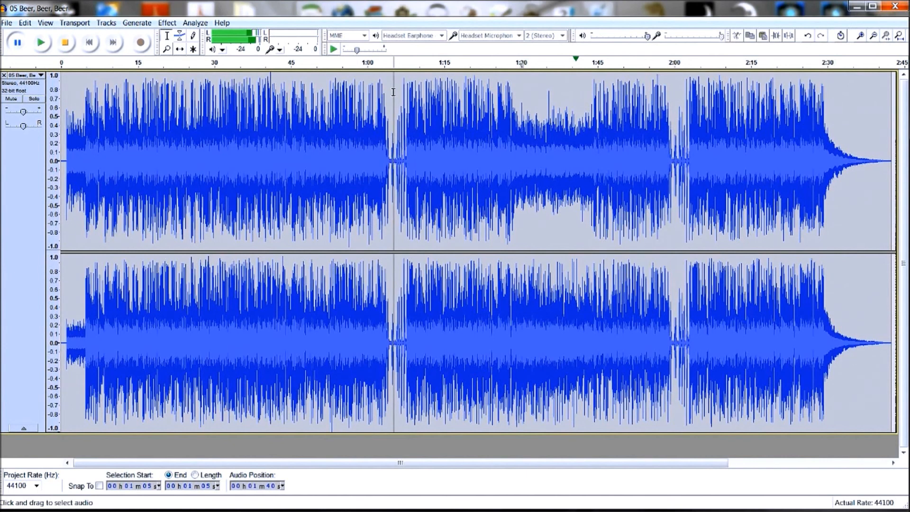
pyautogui.moveTo(392, 92); pyautogui.dragTo(626, 118)
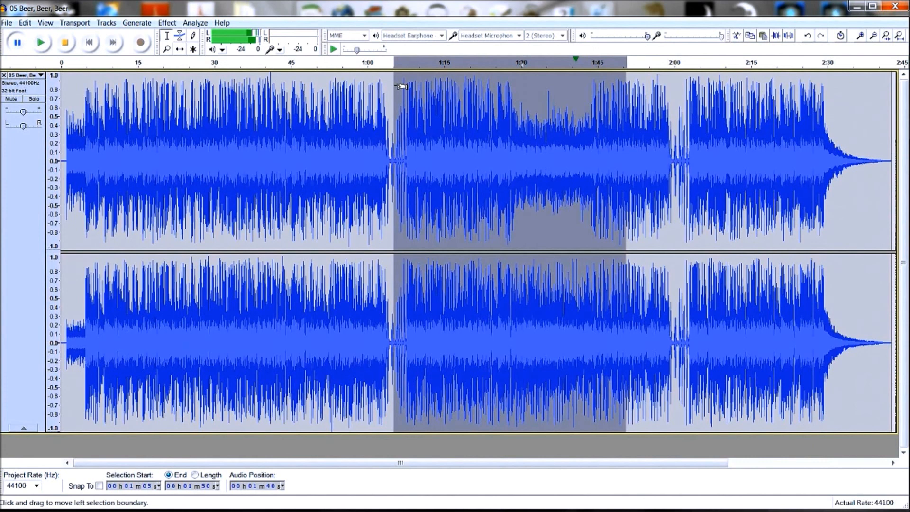
pyautogui.moveTo(401, 86); pyautogui.dragTo(400, 110)
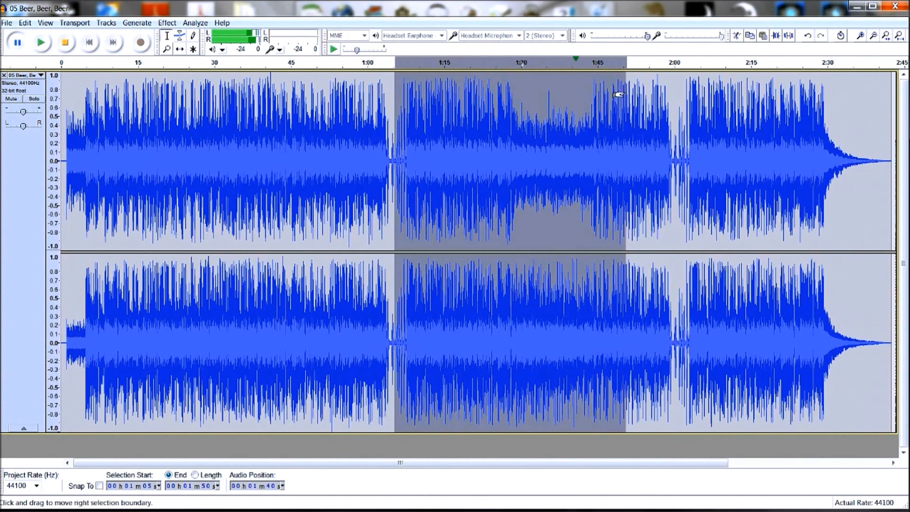
pyautogui.moveTo(621, 90); pyautogui.dragTo(668, 102)
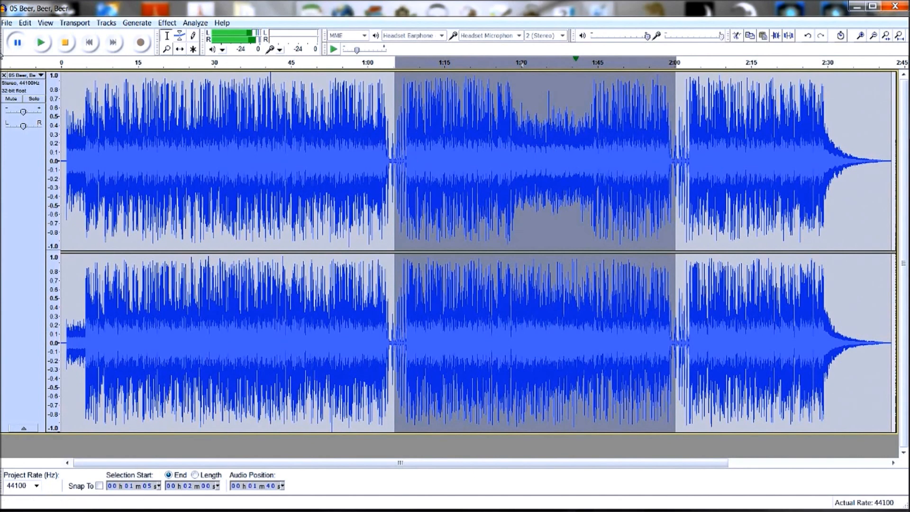
pyautogui.click(22, 24)
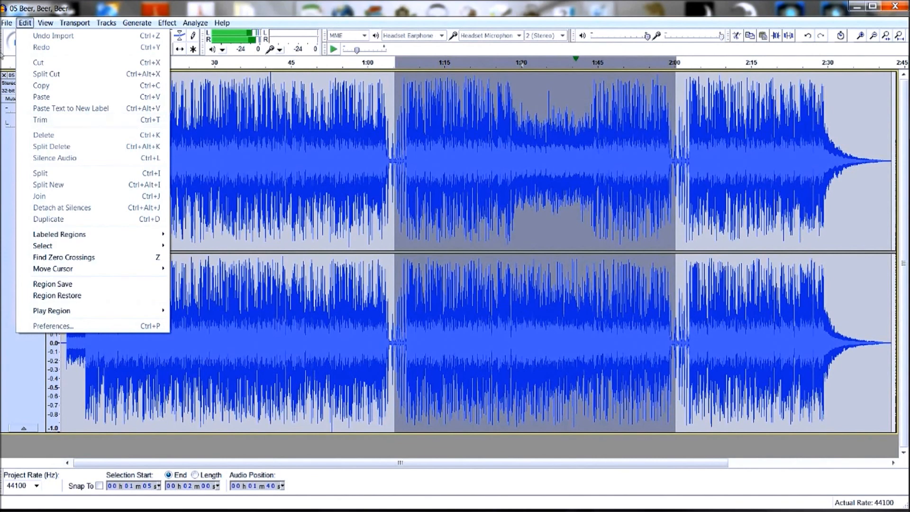
pyautogui.moveTo(5, 22)
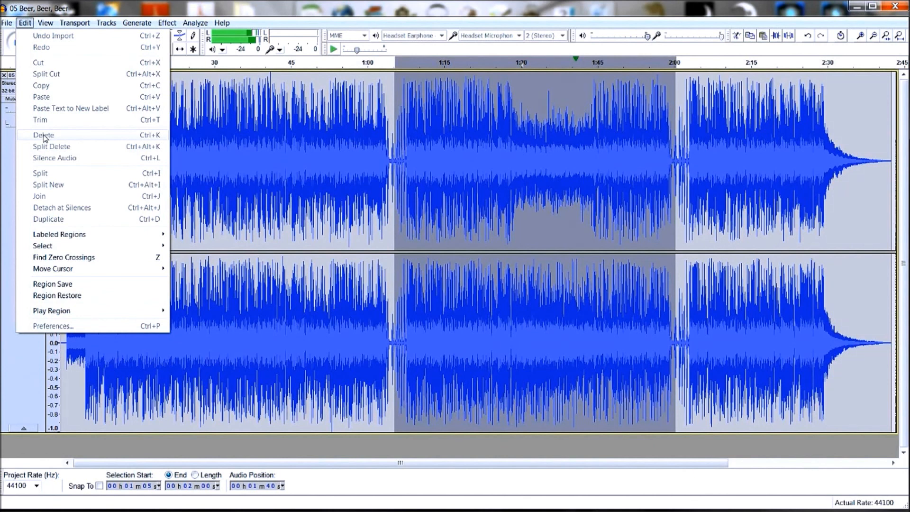
pyautogui.click(279, 15)
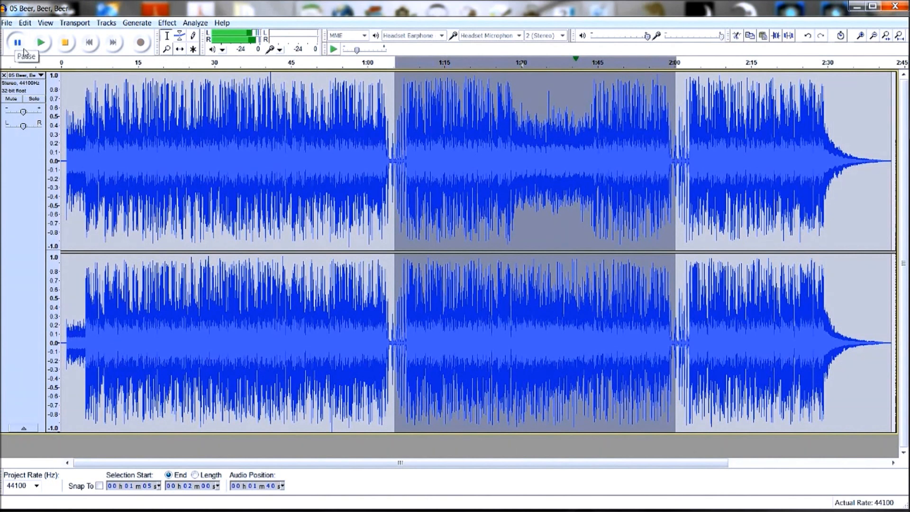
# Stop playback to delete the selected section, and audition the join from just before the 1:00 mark
pyautogui.click(65, 43)
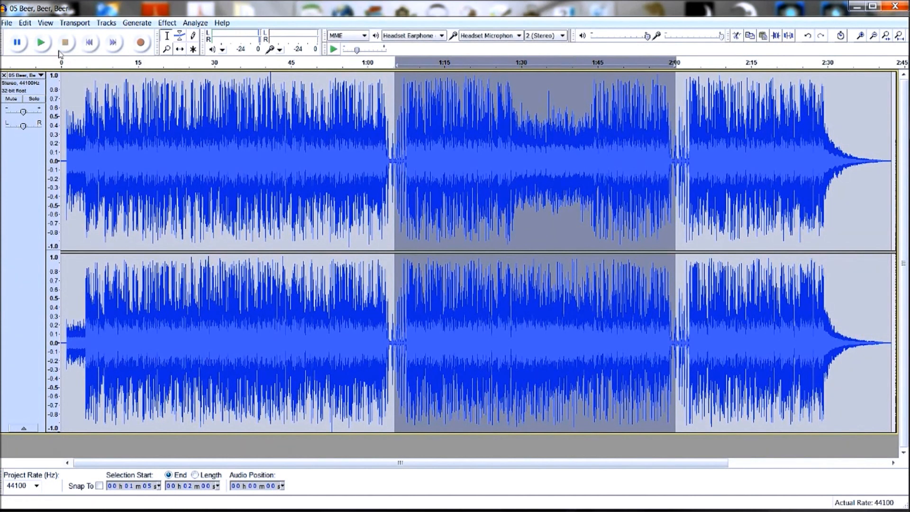
pyautogui.click(24, 23)
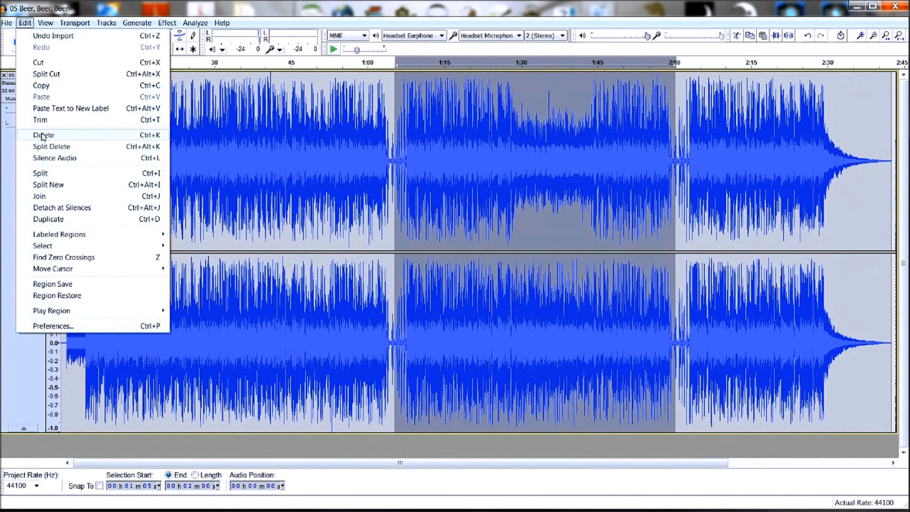
pyautogui.click(42, 135)
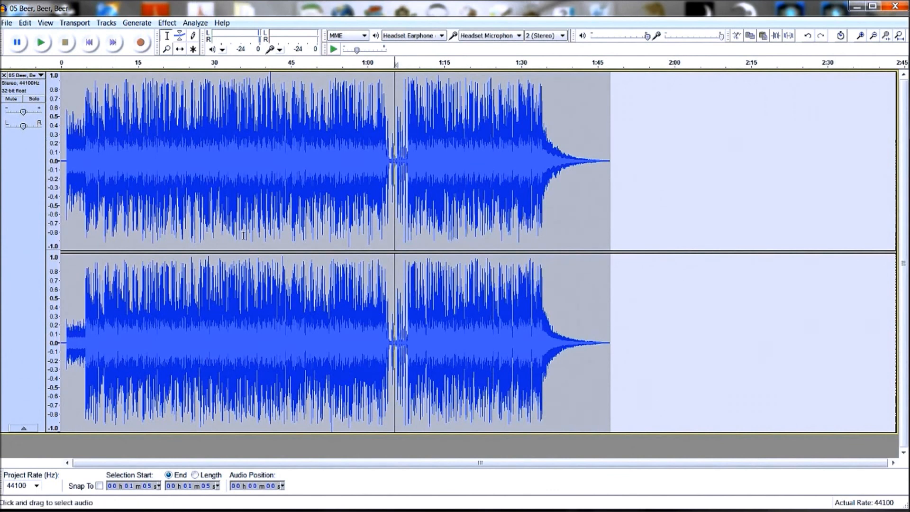
pyautogui.click(360, 65)
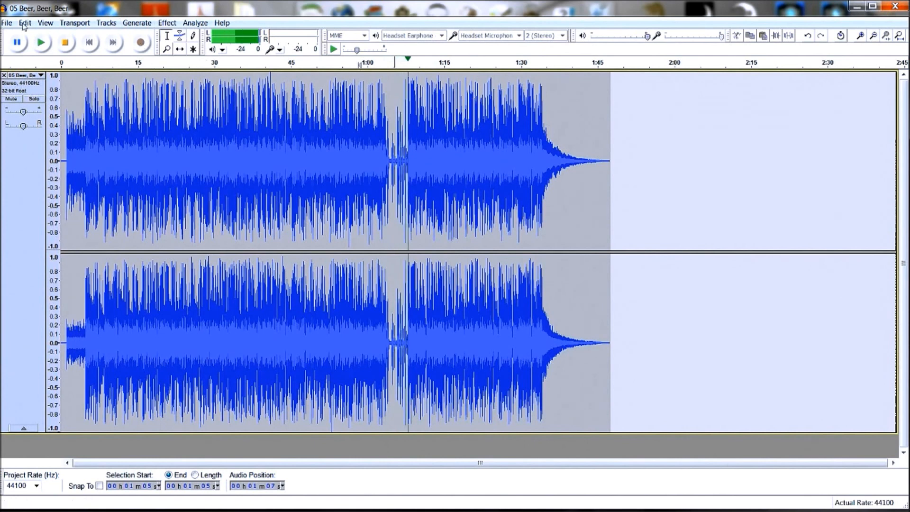
pyautogui.click(45, 45)
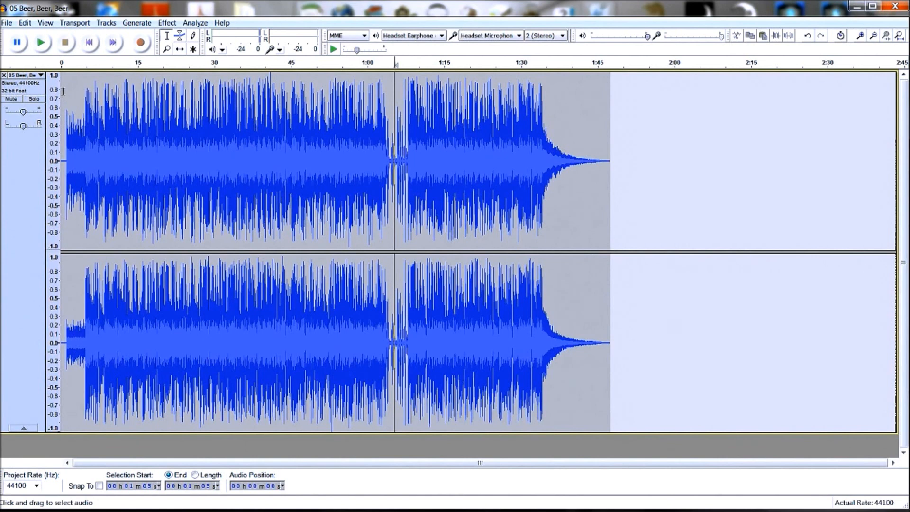
# Select the entire remaining audio, examine the list of available effects and clear the selection
pyautogui.moveTo(61, 88); pyautogui.dragTo(609, 82)
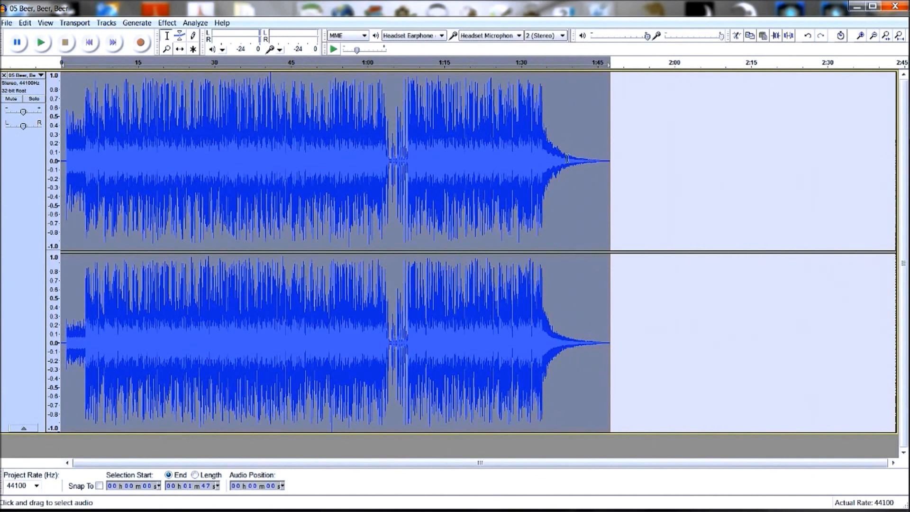
pyautogui.click(168, 23)
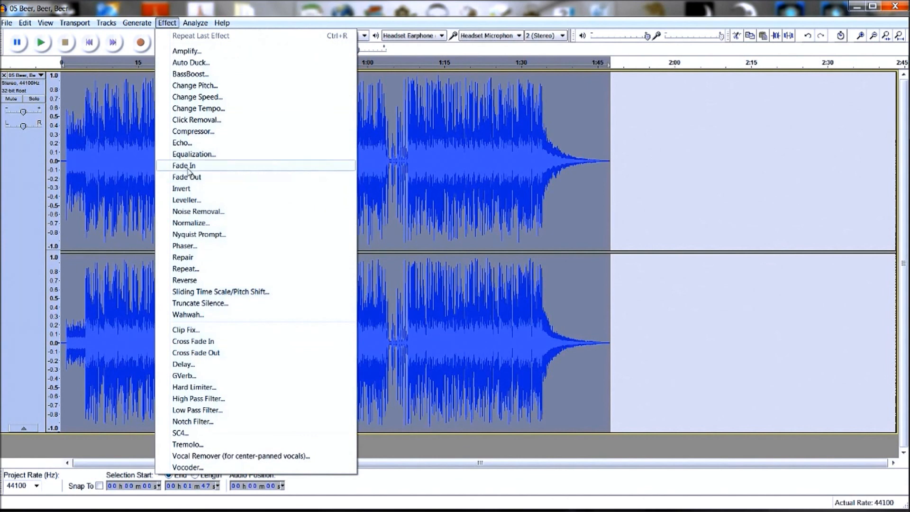
pyautogui.click(447, 10)
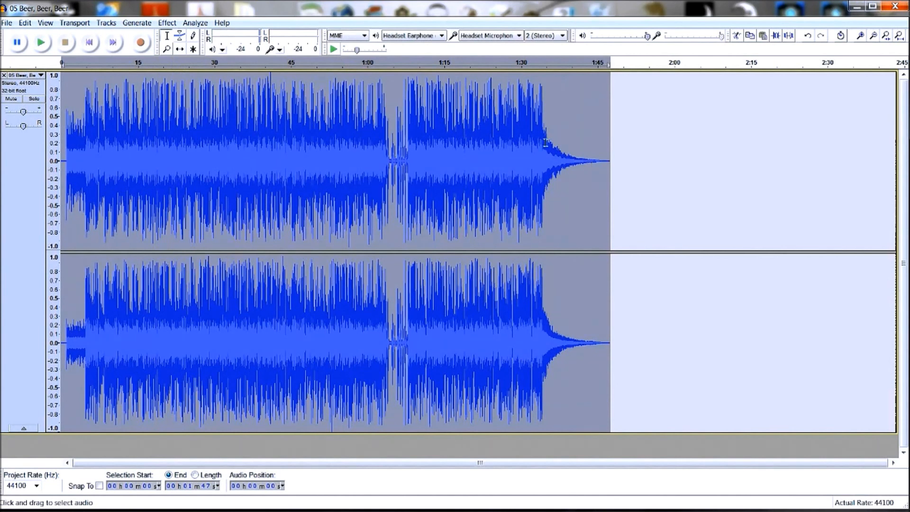
pyautogui.click(654, 114)
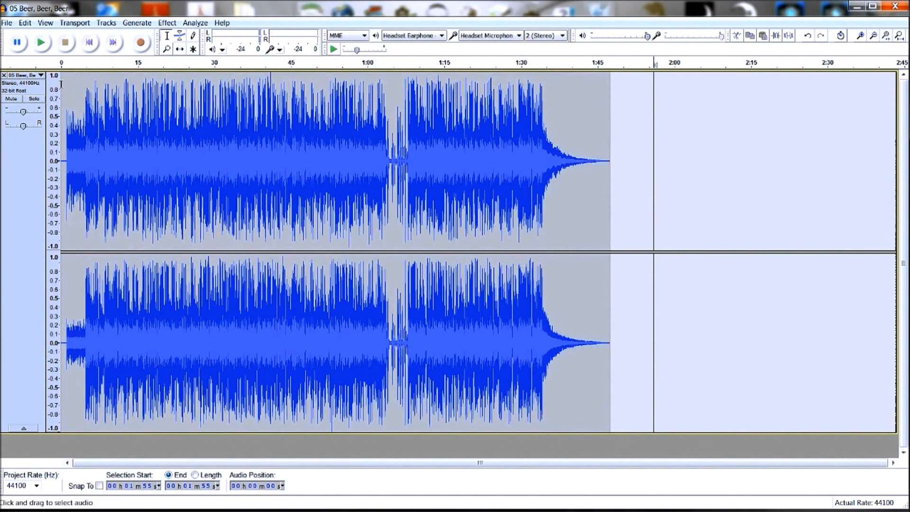
# Select the audio from the track's start to about 1:04 and export only that selection as an MP3 file named junk
pyautogui.moveTo(61, 84); pyautogui.dragTo(392, 84)
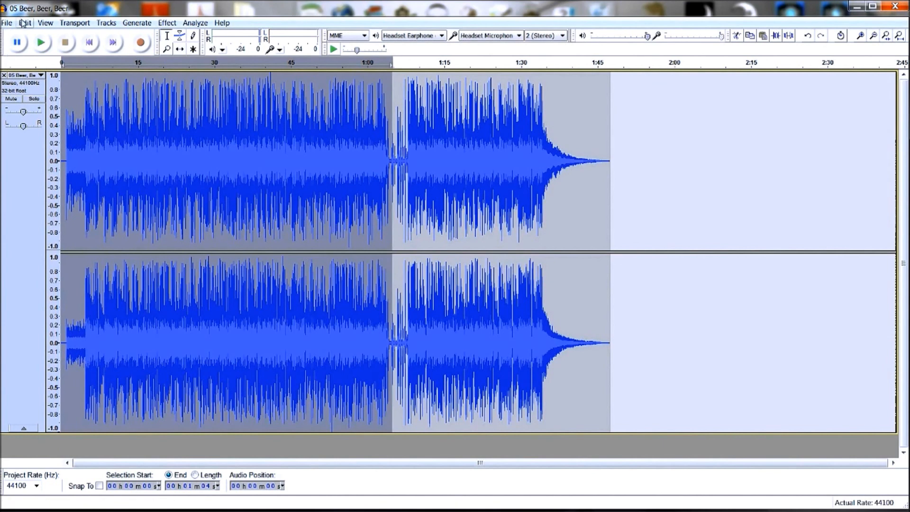
pyautogui.click(6, 23)
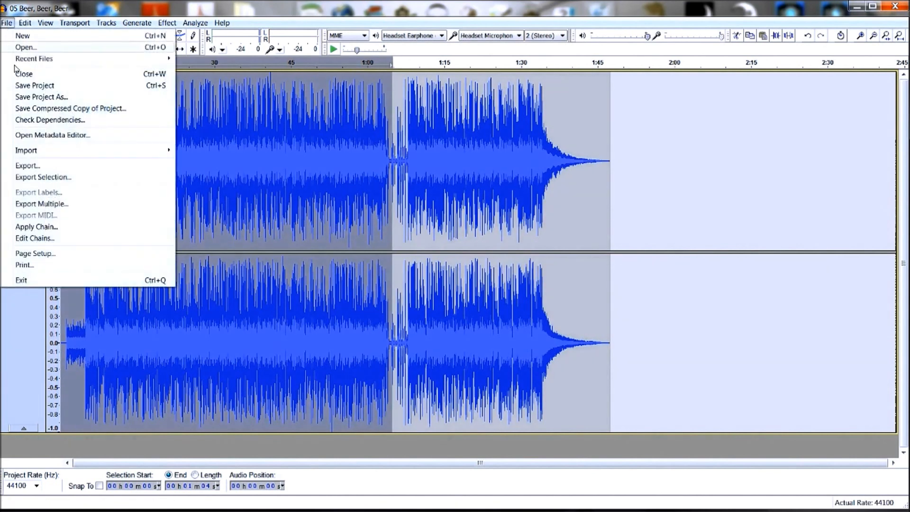
pyautogui.click(33, 178)
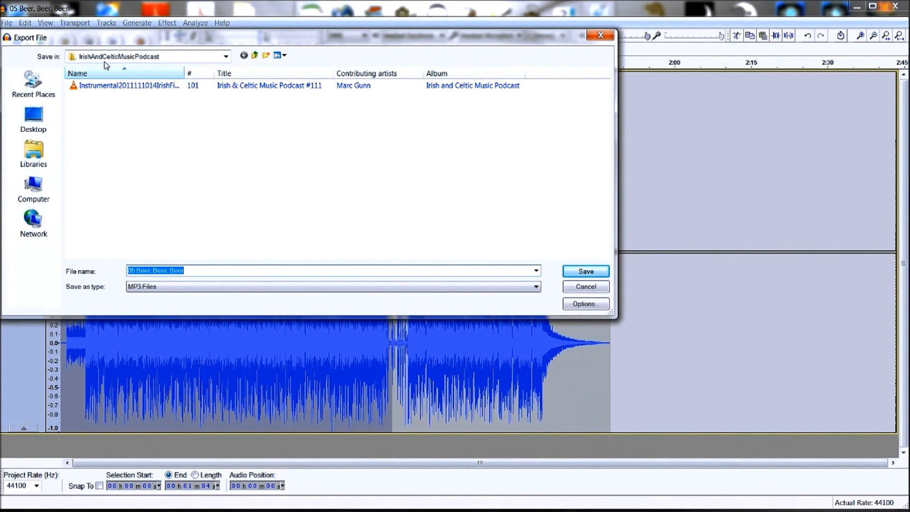
pyautogui.write('I')
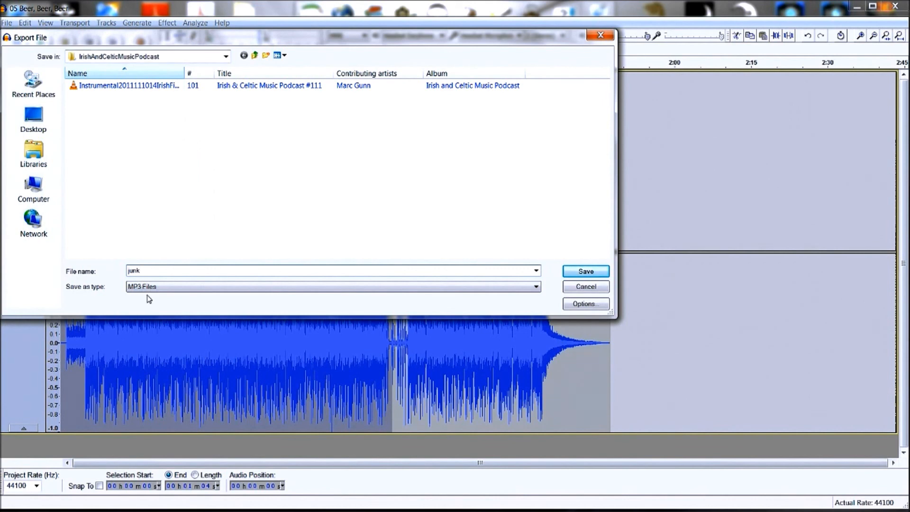
pyautogui.click(186, 289)
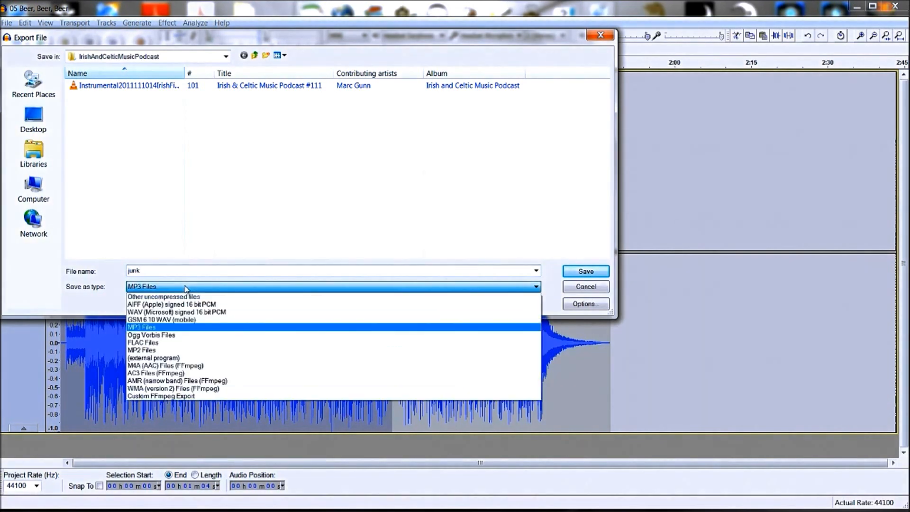
pyautogui.click(186, 288)
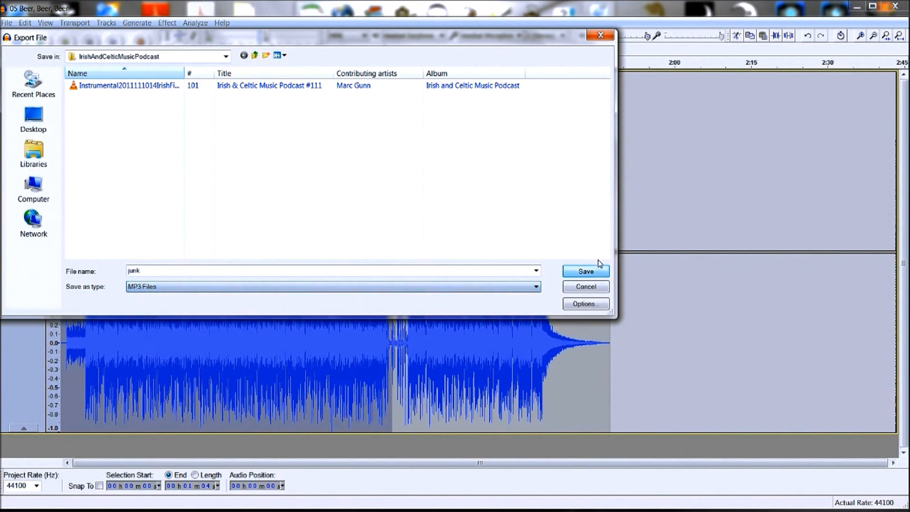
pyautogui.click(579, 273)
pyautogui.click(582, 277)
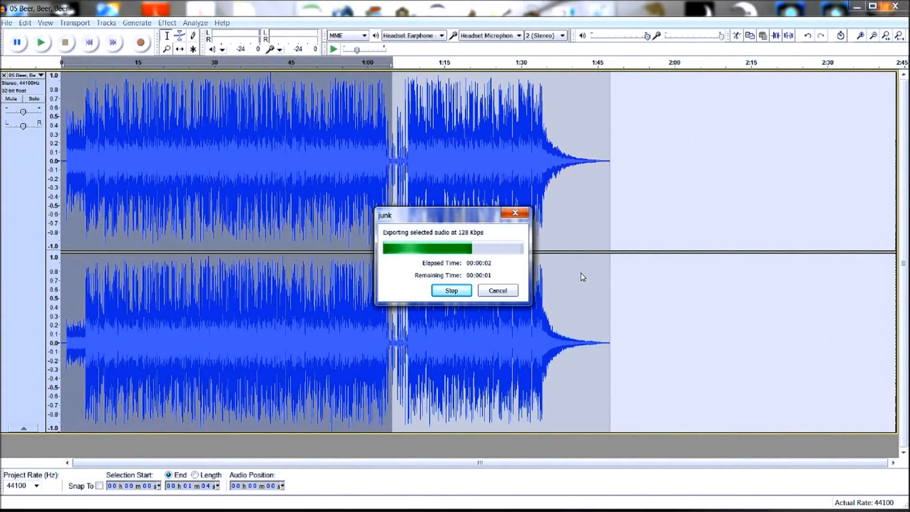
# Clear the selection and shrink the stereo track to about half its height
pyautogui.click(22, 23)
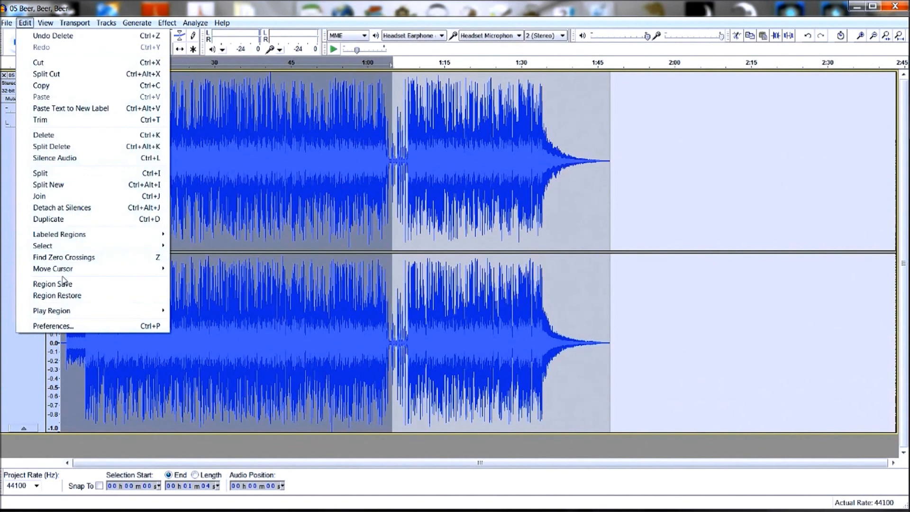
pyautogui.moveTo(116, 246)
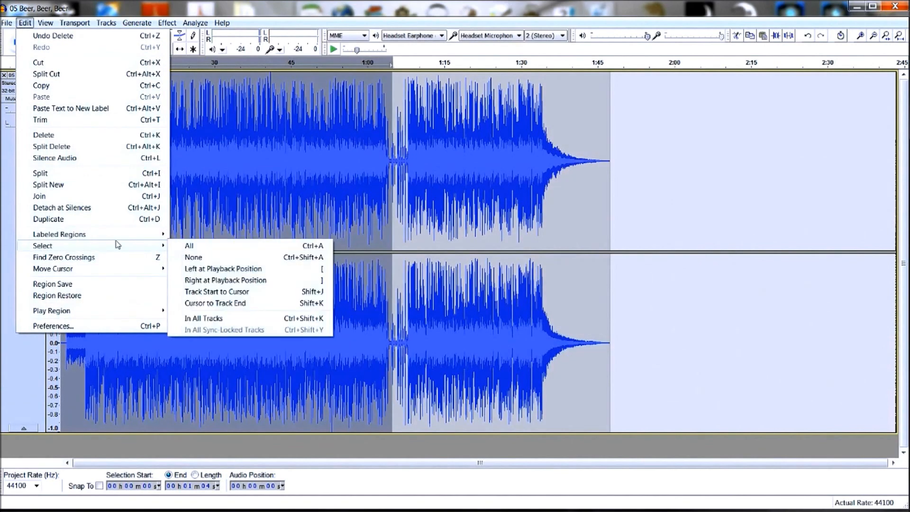
pyautogui.click(192, 259)
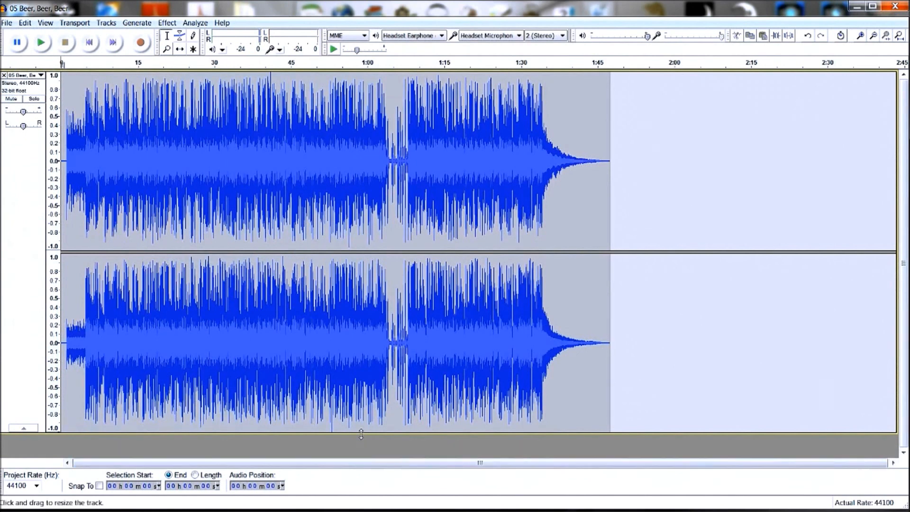
pyautogui.moveTo(362, 435); pyautogui.dragTo(358, 233)
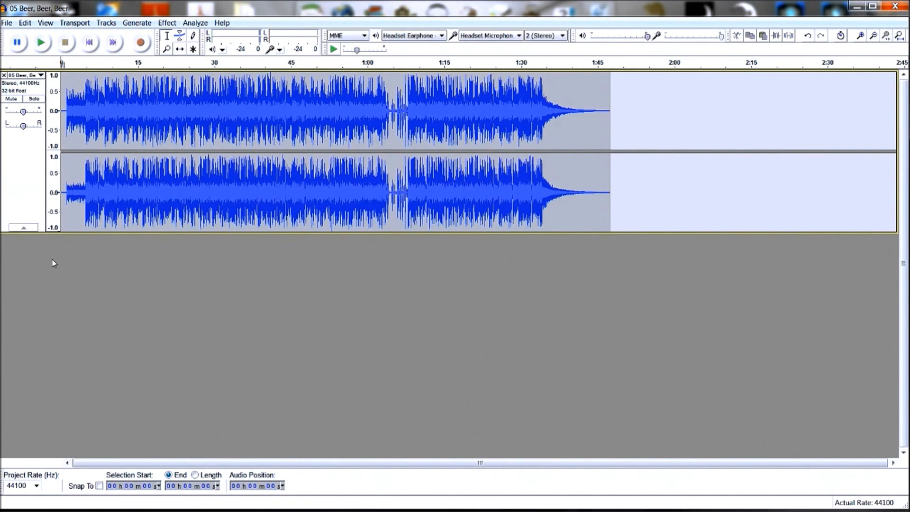
# Import the audio file 11 Foggy Dew.mp3 from the FreeCelticSongs folder as a second track
pyautogui.click(6, 23)
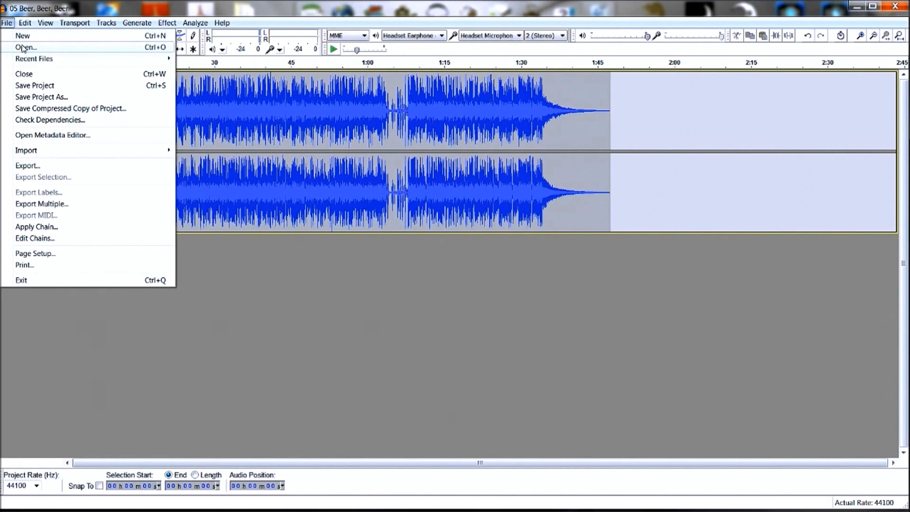
pyautogui.moveTo(20, 152)
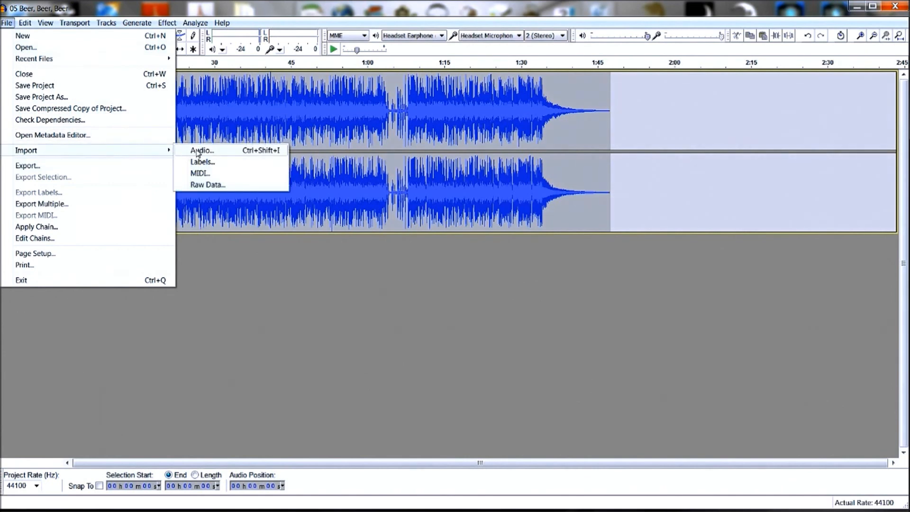
pyautogui.click(196, 151)
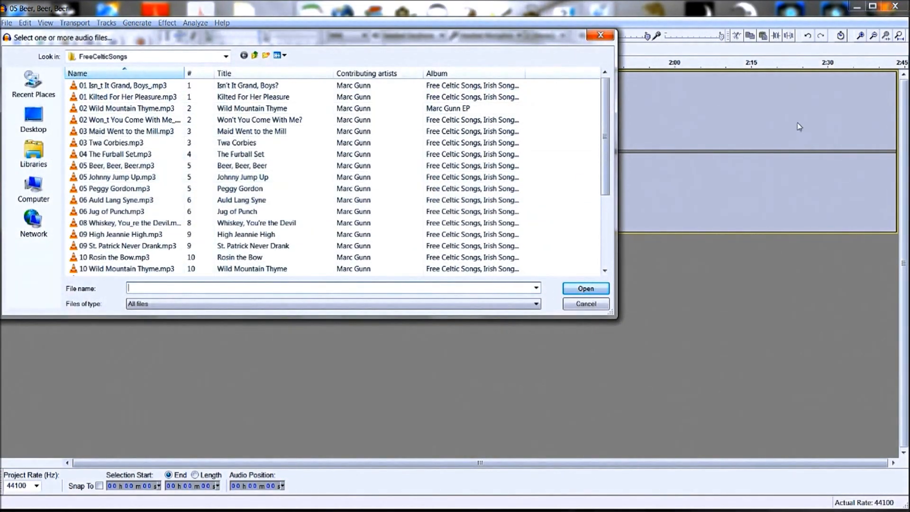
pyautogui.moveTo(606, 102); pyautogui.dragTo(606, 69)
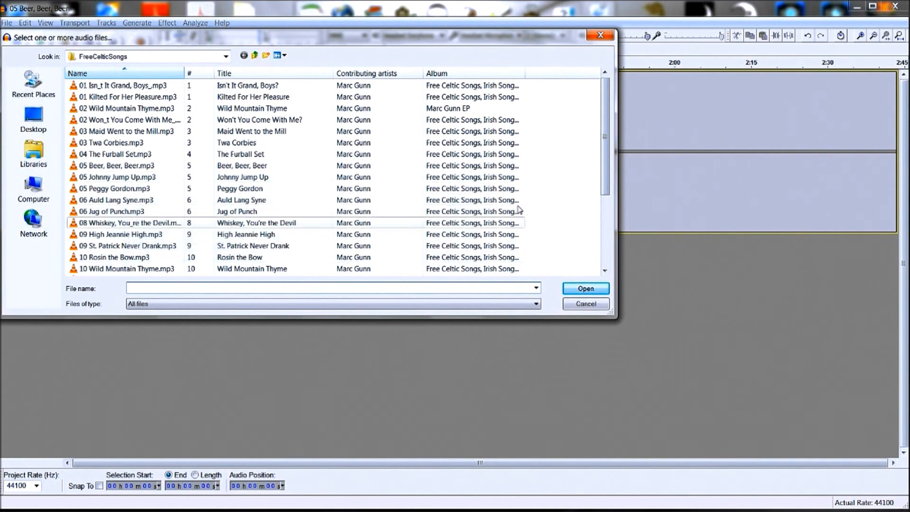
pyautogui.moveTo(605, 144); pyautogui.dragTo(612, 245)
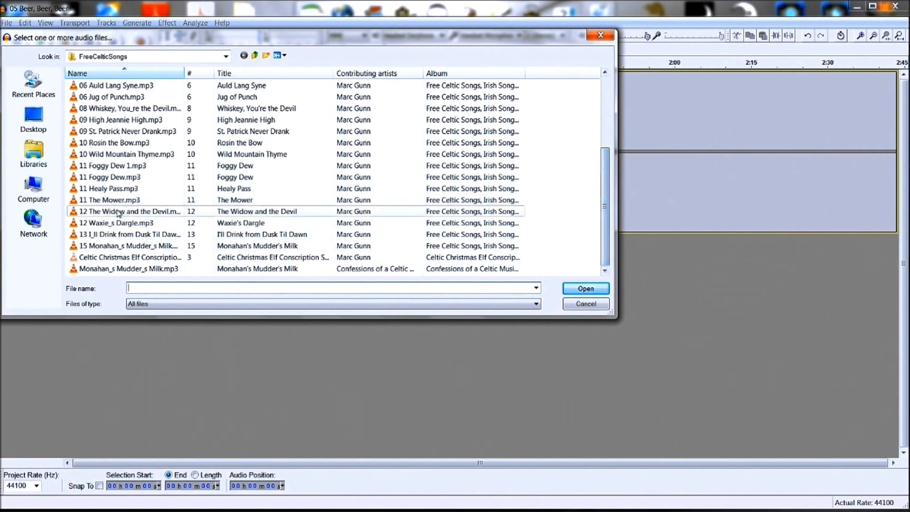
pyautogui.click(114, 178)
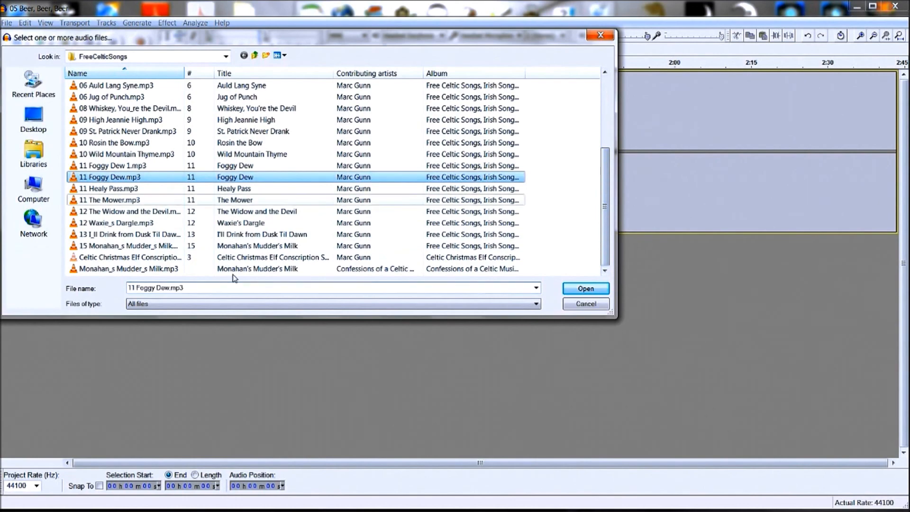
pyautogui.click(594, 290)
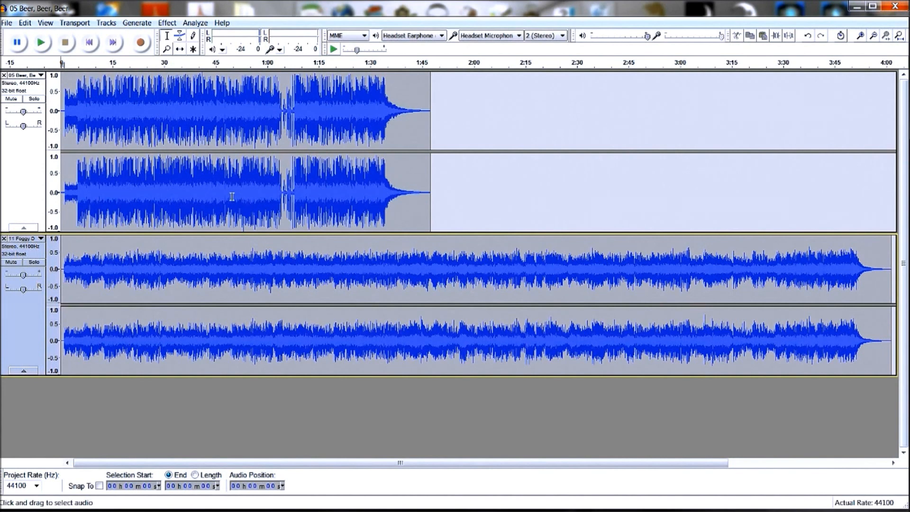
# Try muting and unmuting the Beer, Beer, Beer track and the Foggy Dew track in turn
pyautogui.click(12, 99)
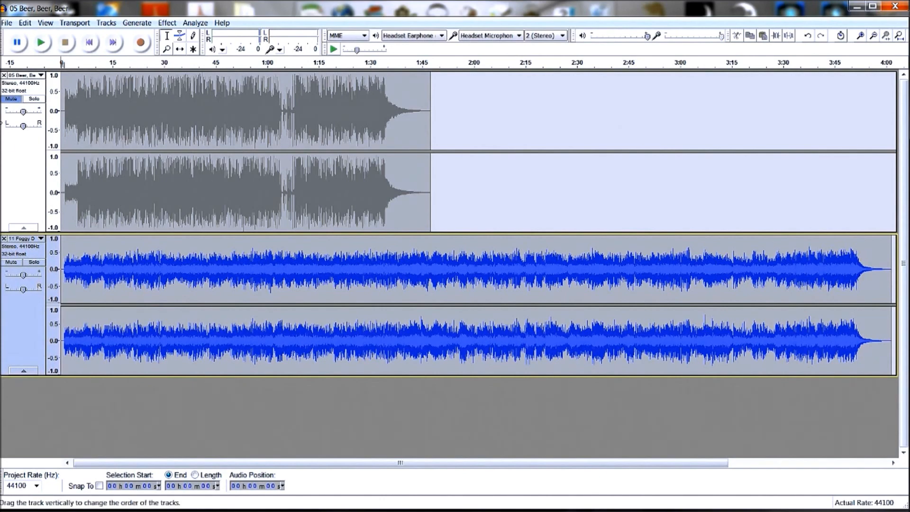
pyautogui.click(9, 99)
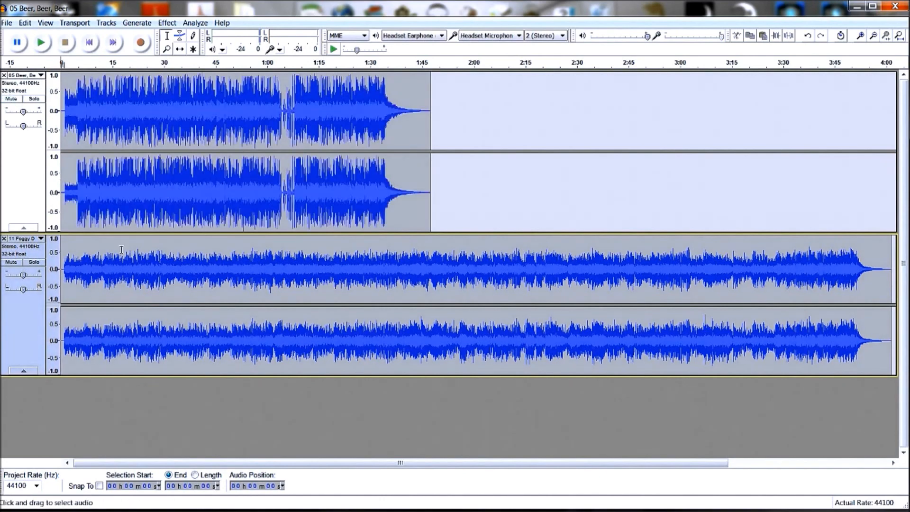
pyautogui.click(9, 263)
pyautogui.click(8, 263)
# Select the whole Foggy Dew track and cut its audio
pyautogui.click(16, 314)
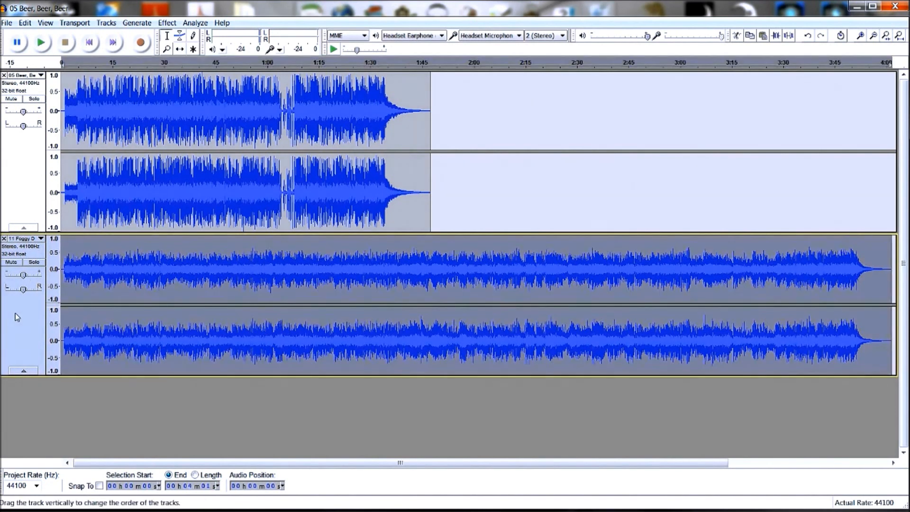
pyautogui.click(25, 23)
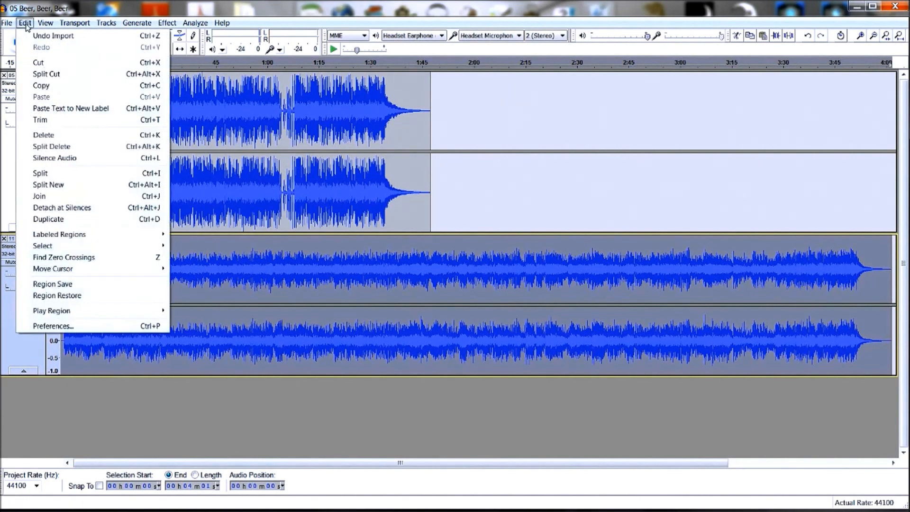
pyautogui.click(37, 63)
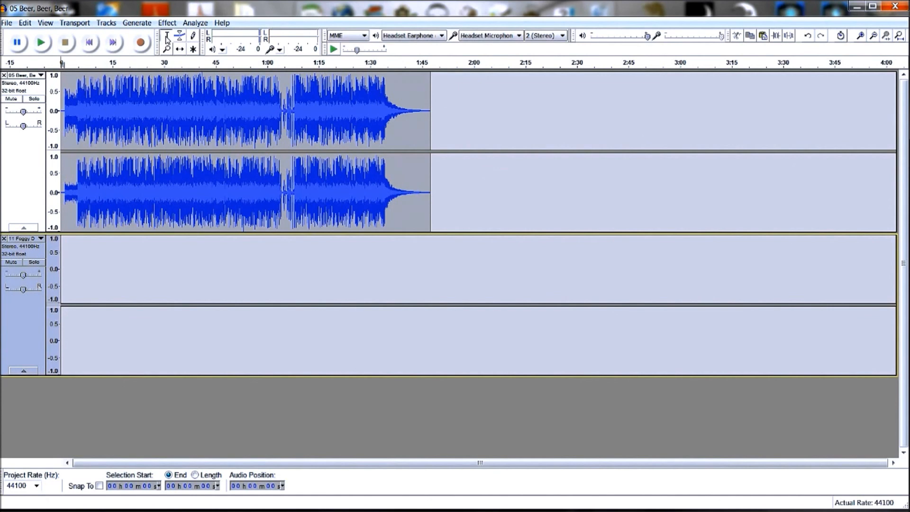
# Paste the cut audio into the Beer, Beer, Beer track at about 2:06 and time-shift the clip against the first song's end
pyautogui.click(497, 89)
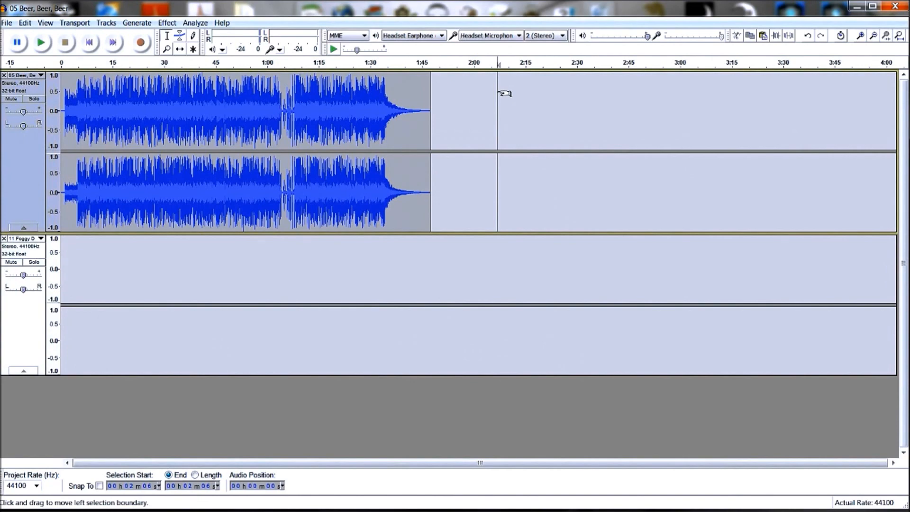
pyautogui.click(24, 23)
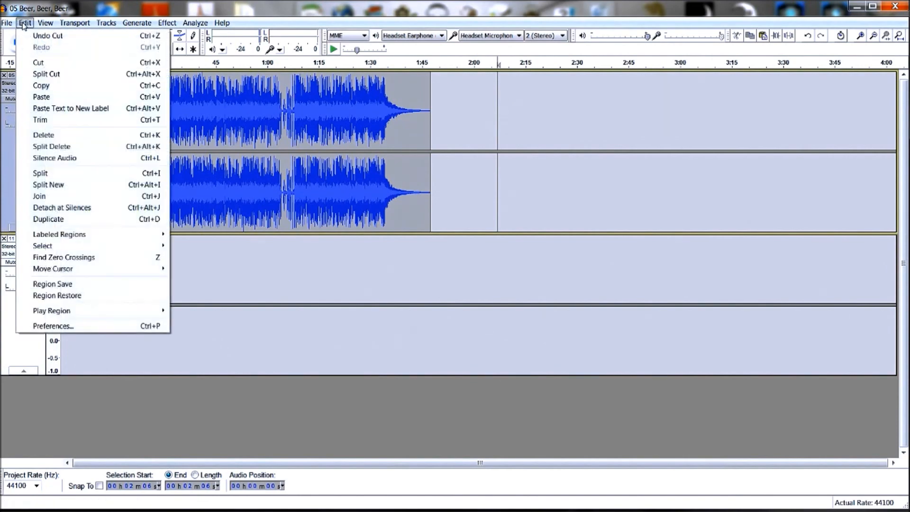
pyautogui.click(36, 97)
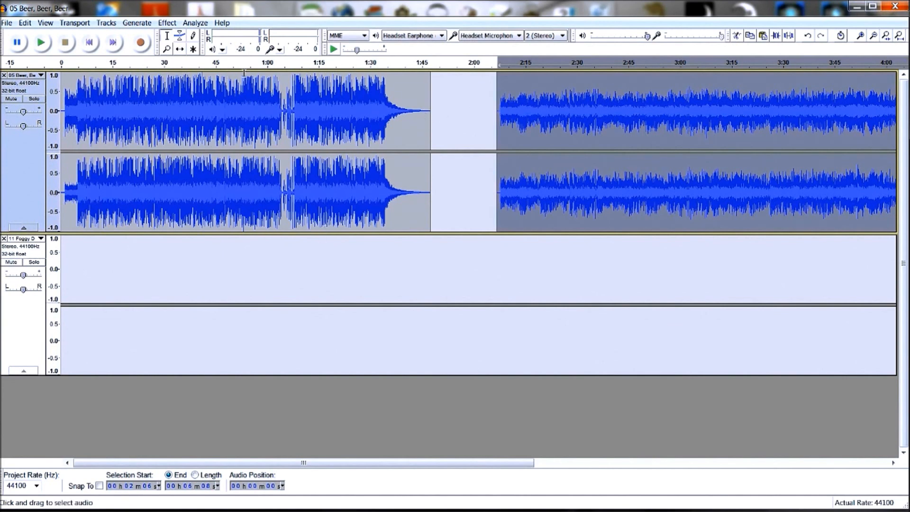
pyautogui.click(179, 50)
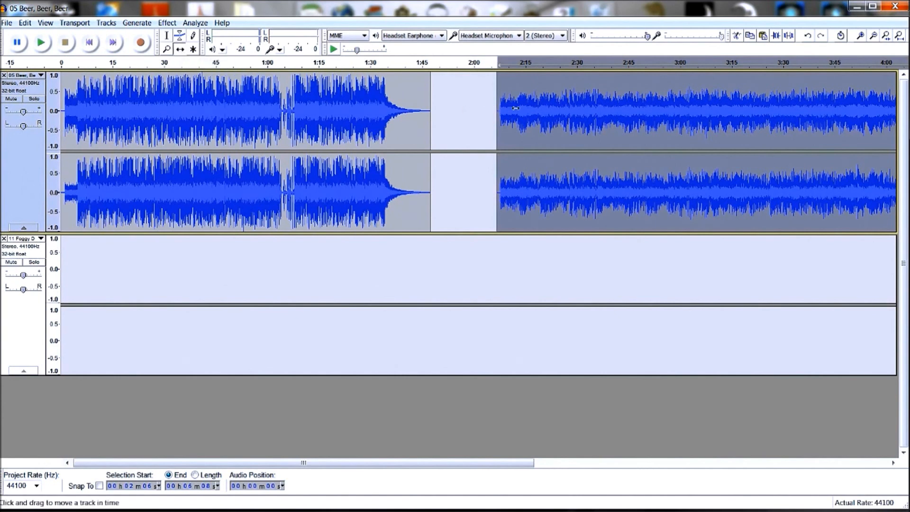
pyautogui.moveTo(518, 102); pyautogui.dragTo(453, 115)
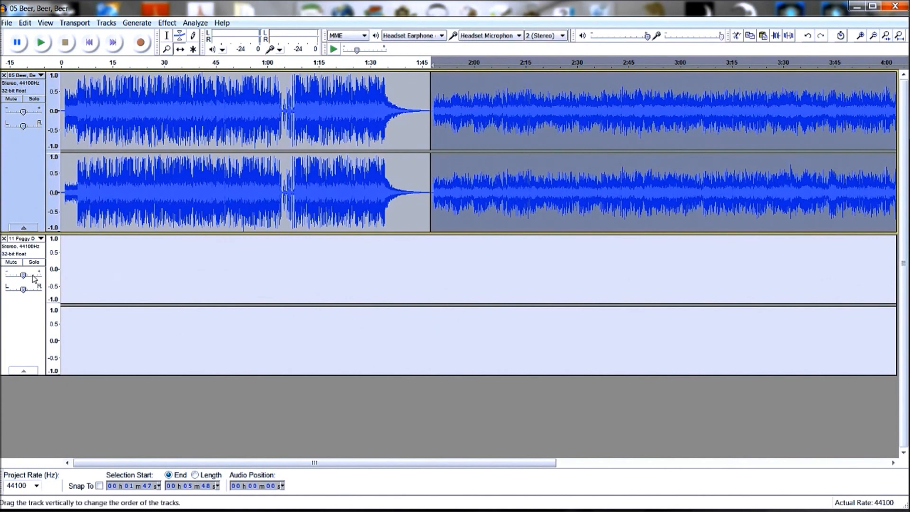
# Remove the emptied Foggy Dew track from the project and clear the selection
pyautogui.click(4, 239)
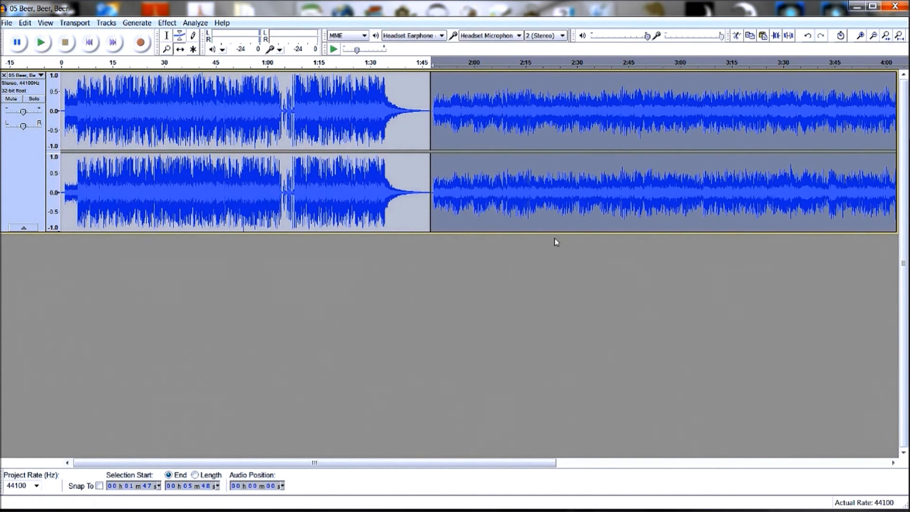
pyautogui.click(24, 23)
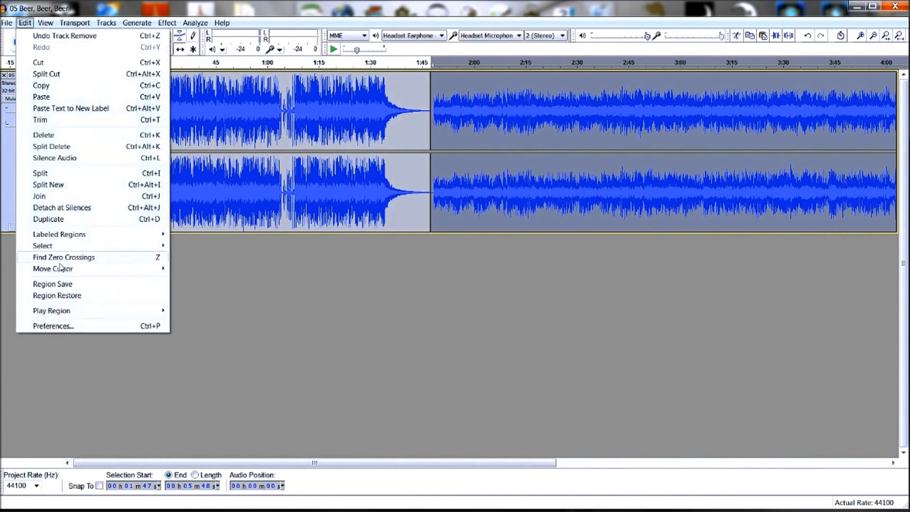
pyautogui.moveTo(46, 246)
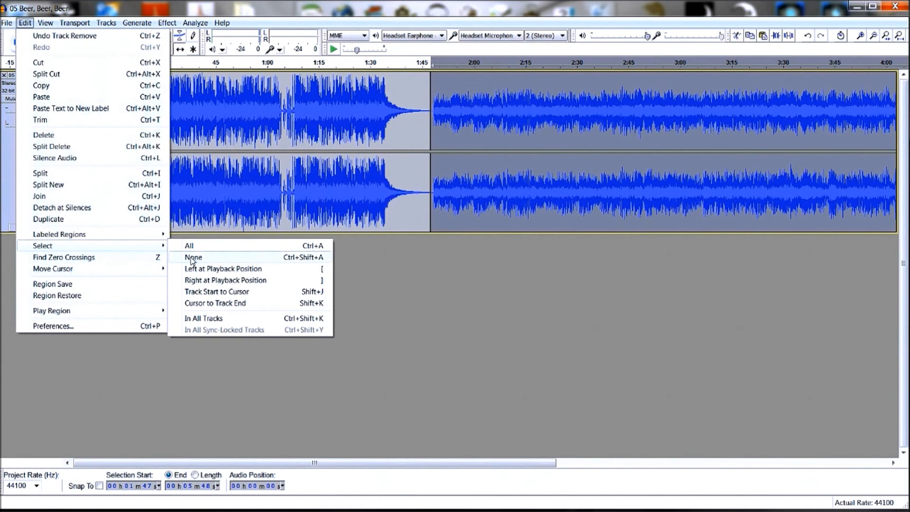
pyautogui.click(191, 258)
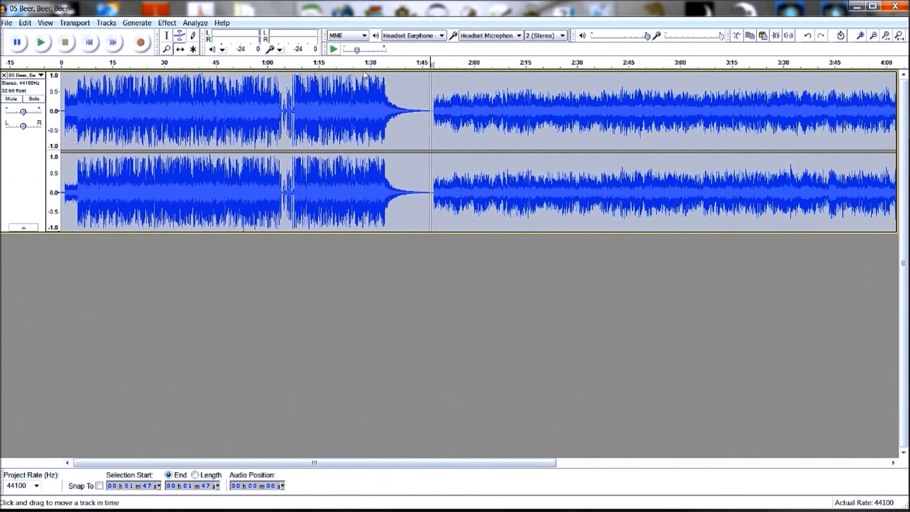
# Audition the join between the two songs from about 1:24, pause playback and switch to the Selection tool
pyautogui.click(349, 62)
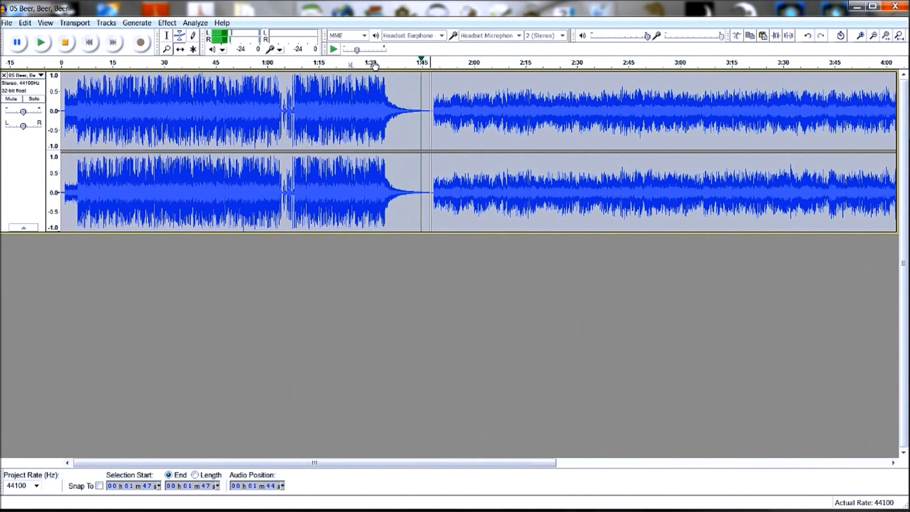
pyautogui.click(17, 43)
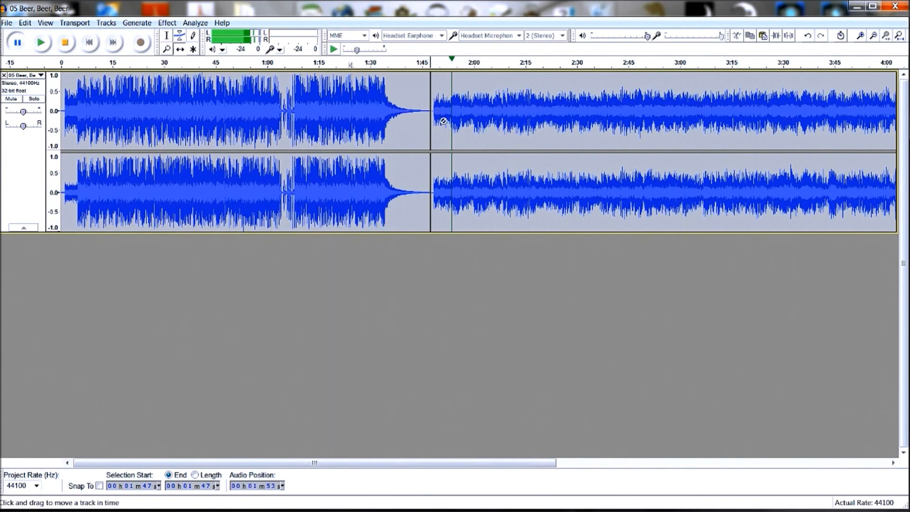
pyautogui.press('F1')
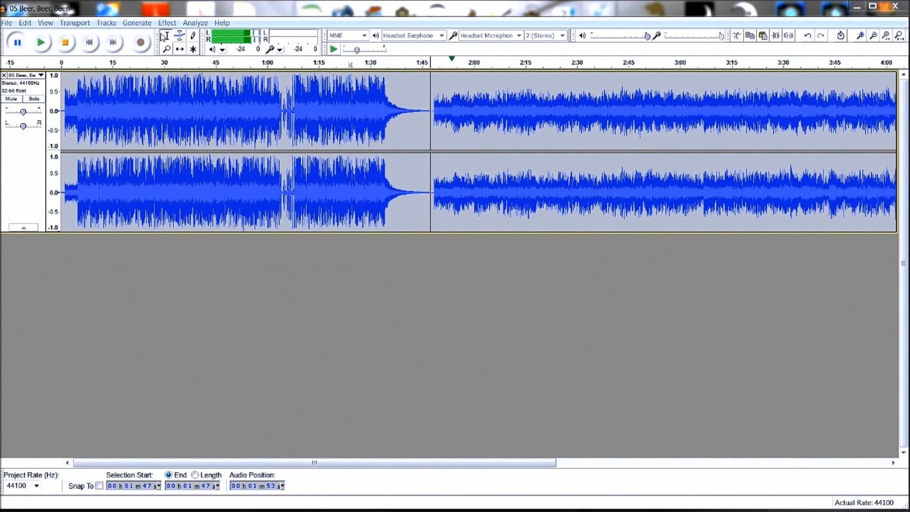
# Stop playback and apply a Fade In to the second song's opening from about 1:47 to 2:07
pyautogui.click(431, 87)
pyautogui.moveTo(430, 86); pyautogui.dragTo(497, 85)
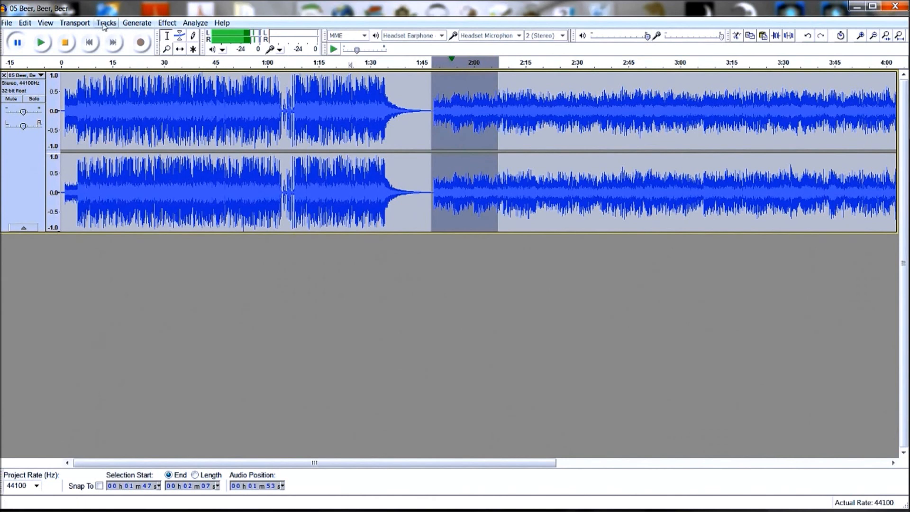
pyautogui.click(65, 43)
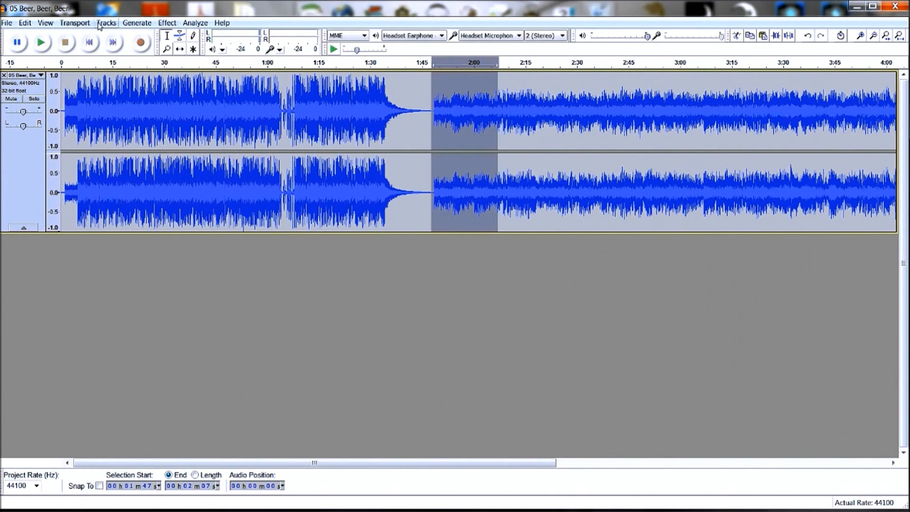
pyautogui.click(166, 23)
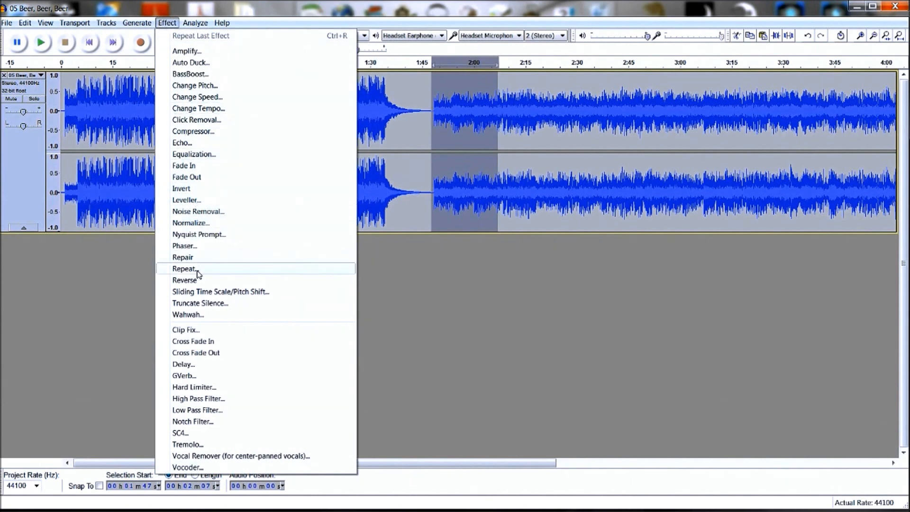
pyautogui.click(179, 166)
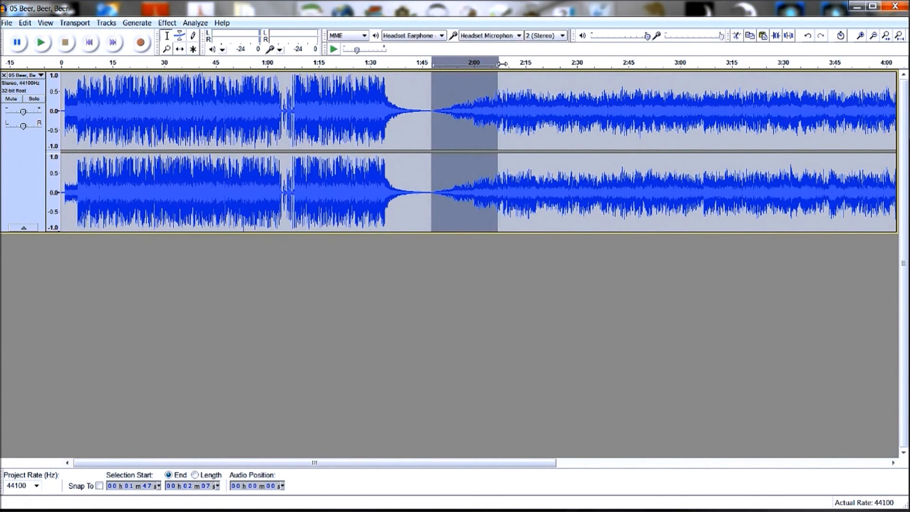
# Audition the faded transition from about 1:29, stop playback and place the cursor at about 1:46 between the songs
pyautogui.click(366, 64)
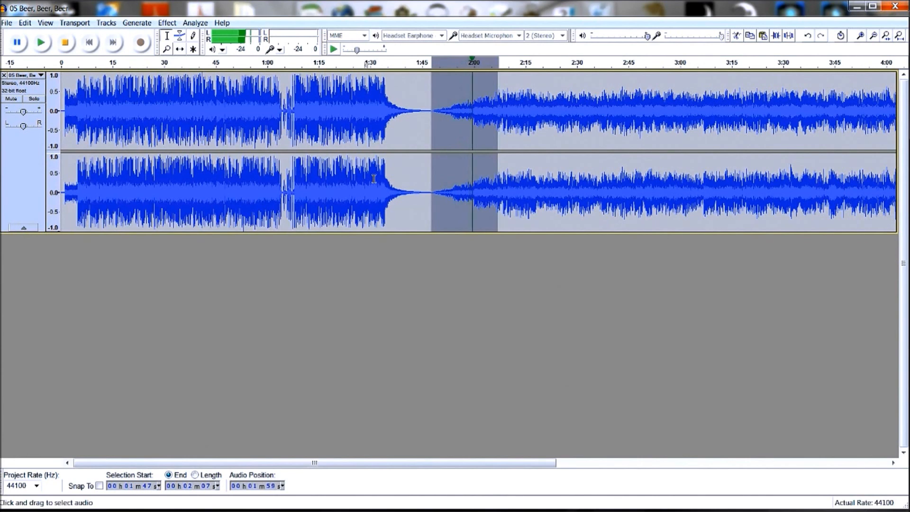
pyautogui.click(66, 43)
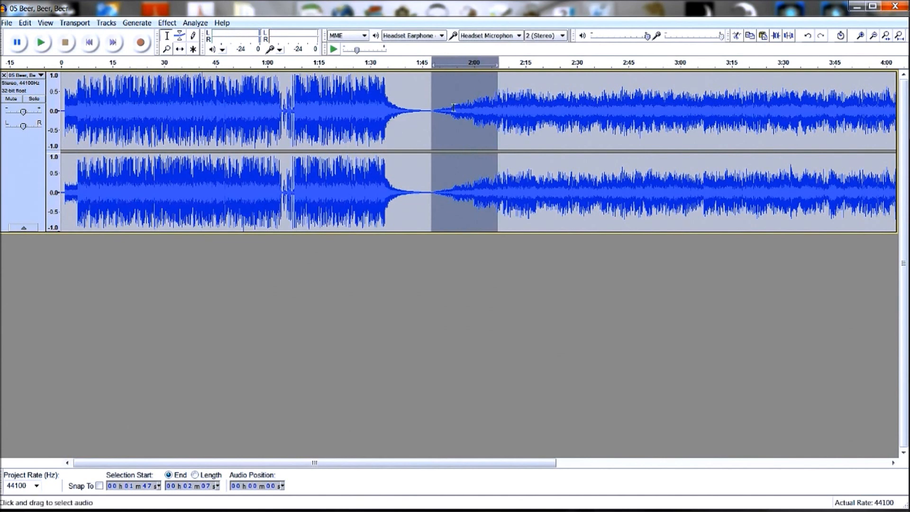
pyautogui.click(410, 93)
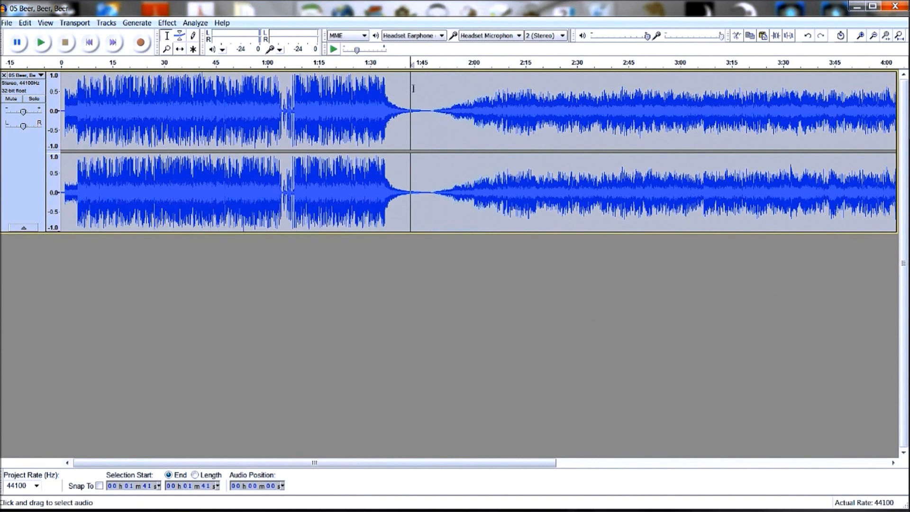
pyautogui.moveTo(418, 91); pyautogui.dragTo(279, 119)
pyautogui.click(428, 89)
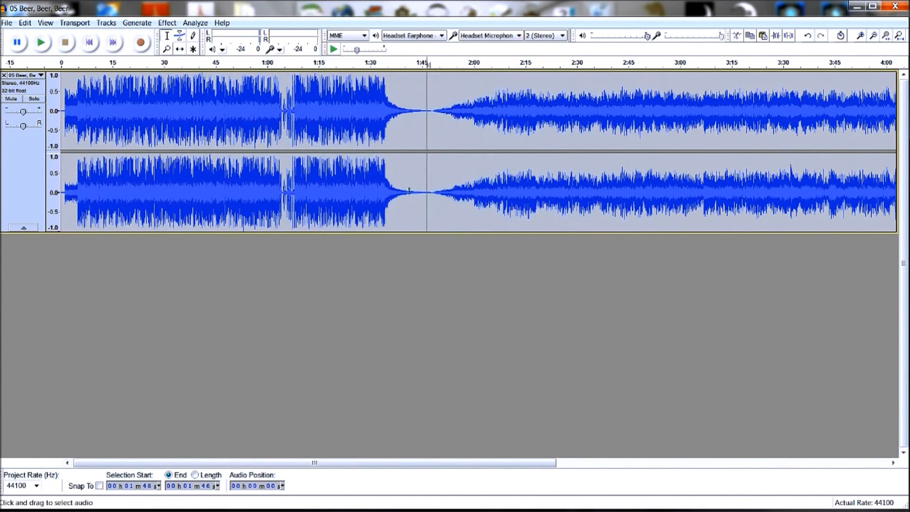
# Deselect everything in the project with the Select None command
pyautogui.click(7, 22)
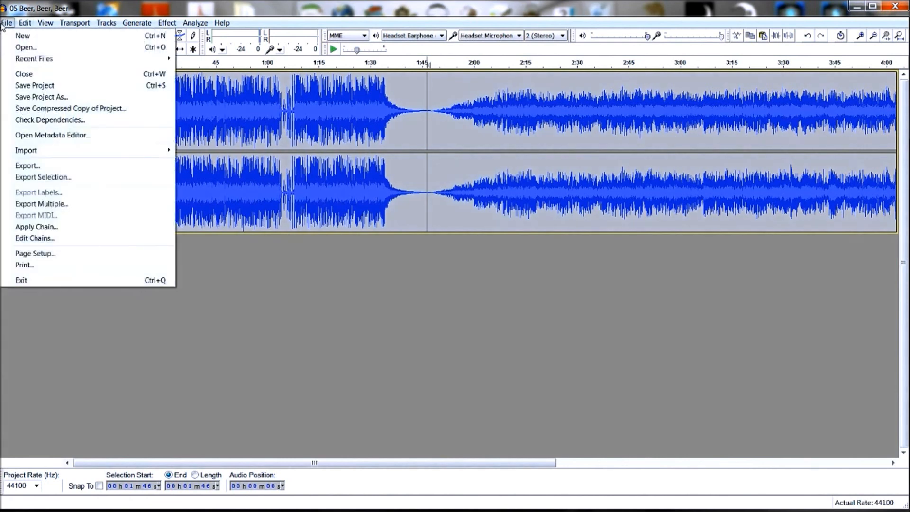
pyautogui.moveTo(25, 23)
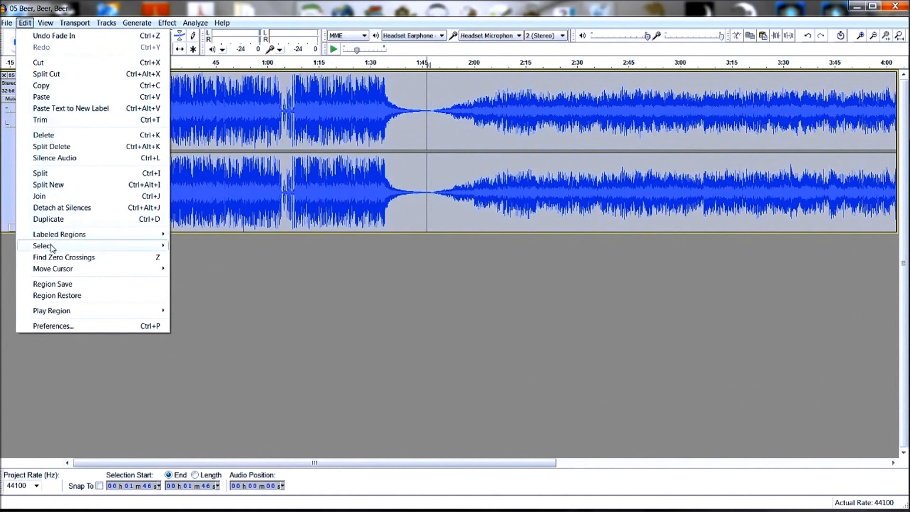
pyautogui.moveTo(77, 247)
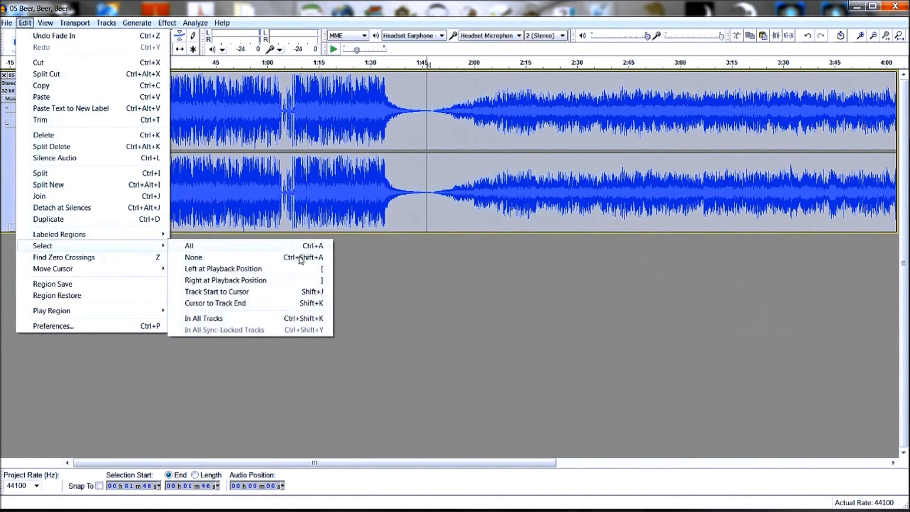
pyautogui.click(193, 259)
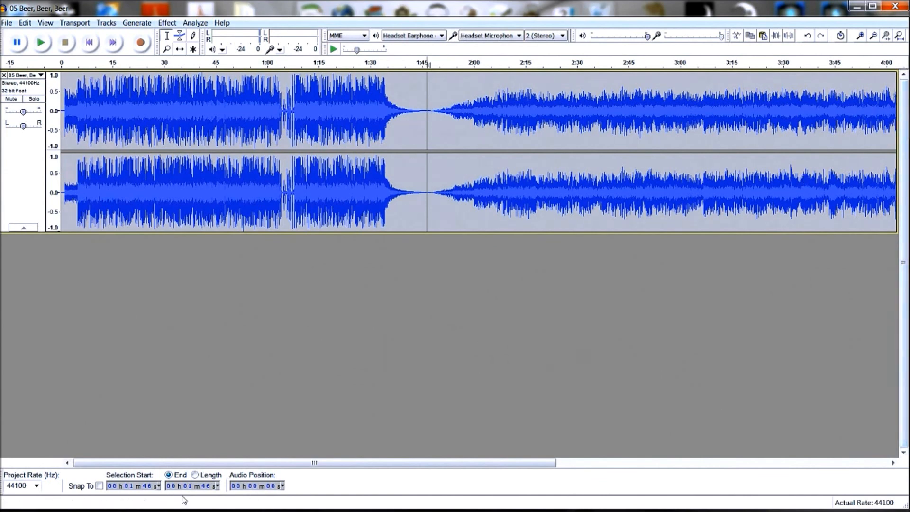
# Fit the whole project into the window so both joined songs can be viewed
pyautogui.moveTo(222, 466); pyautogui.dragTo(195, 470)
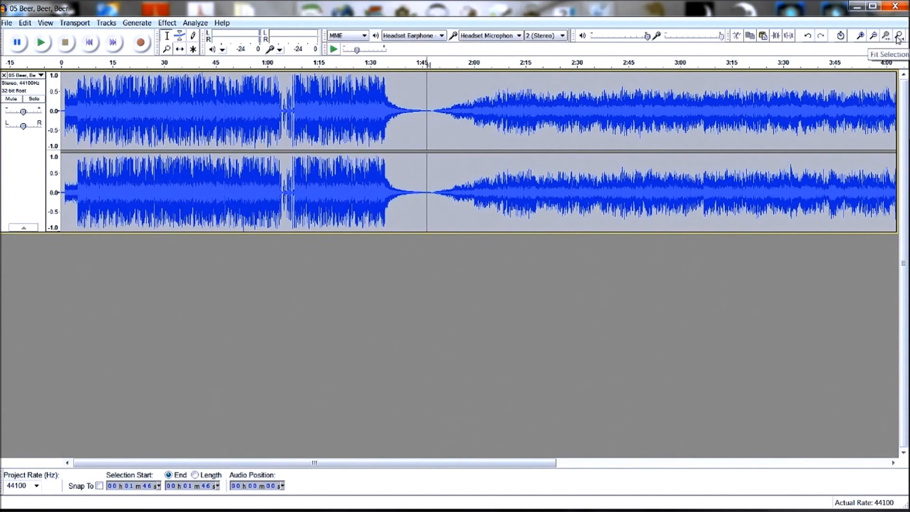
pyautogui.click(900, 37)
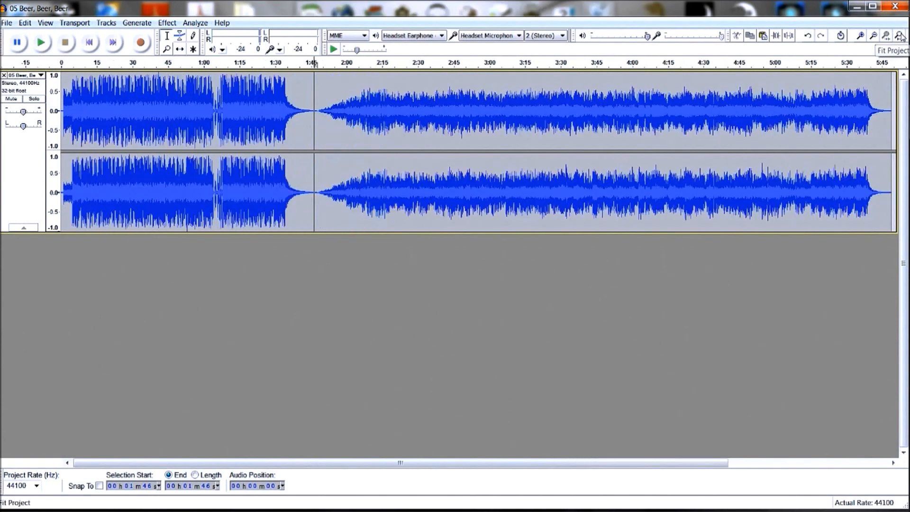
pyautogui.moveTo(690, 464); pyautogui.dragTo(605, 473)
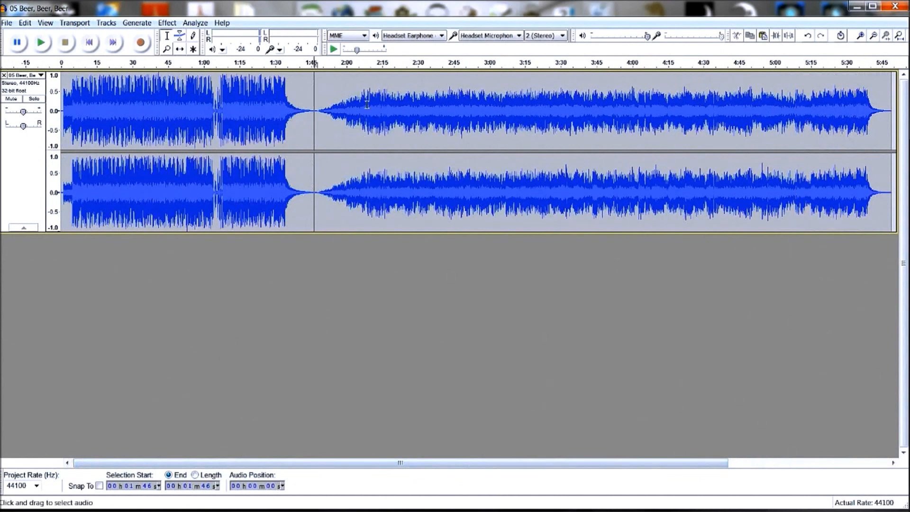
# Select about 2:35 to 3:06, zoom to fit that selection, then restore the whole-project view and deselect the track
pyautogui.click(431, 79)
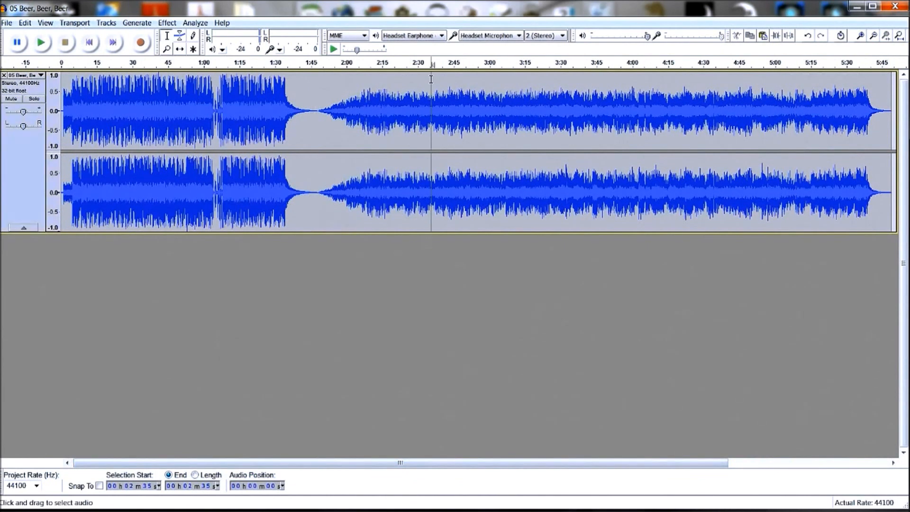
pyautogui.moveTo(431, 80); pyautogui.dragTo(505, 133)
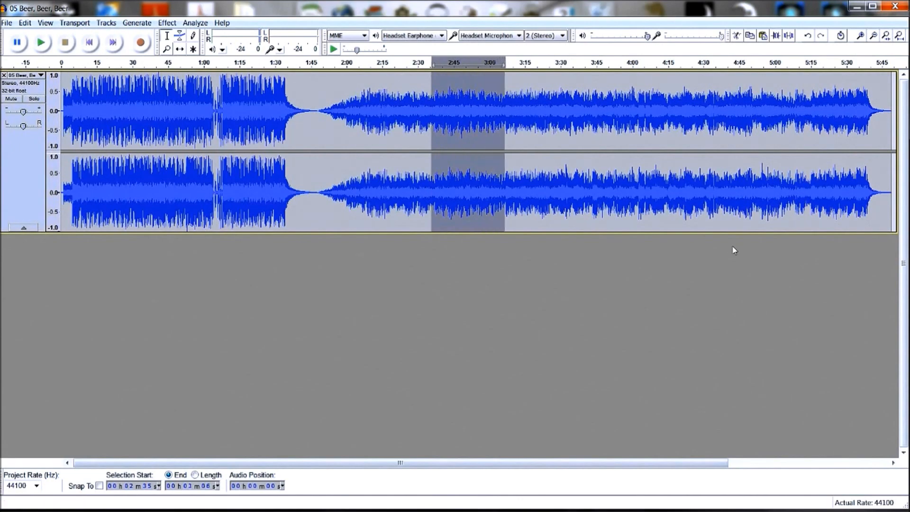
pyautogui.click(885, 37)
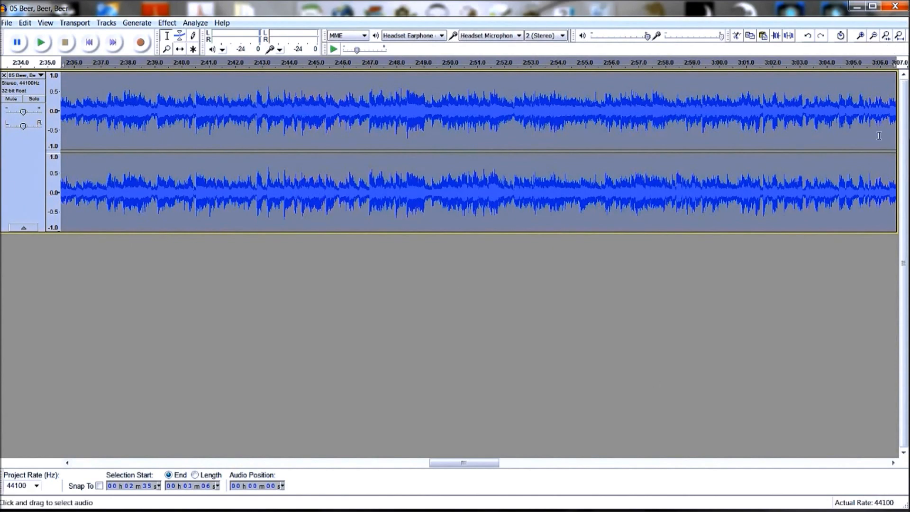
pyautogui.moveTo(451, 465); pyautogui.dragTo(550, 484)
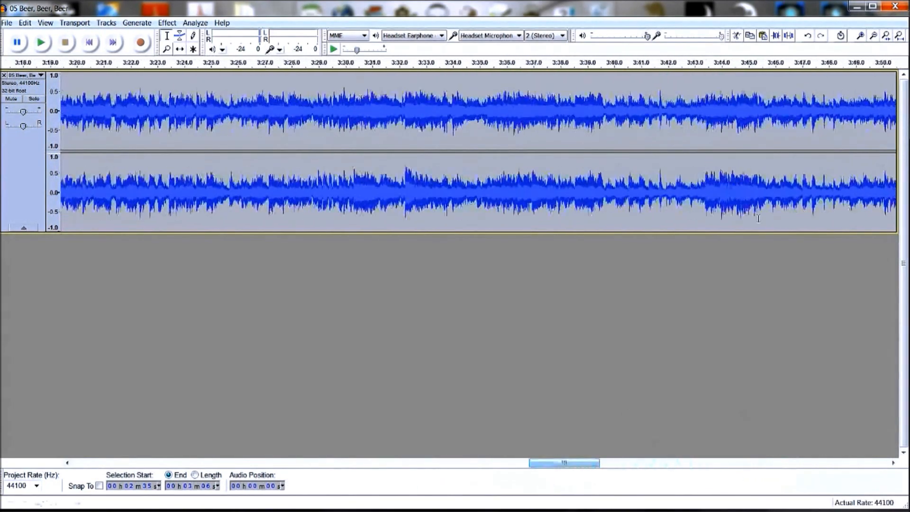
pyautogui.click(899, 36)
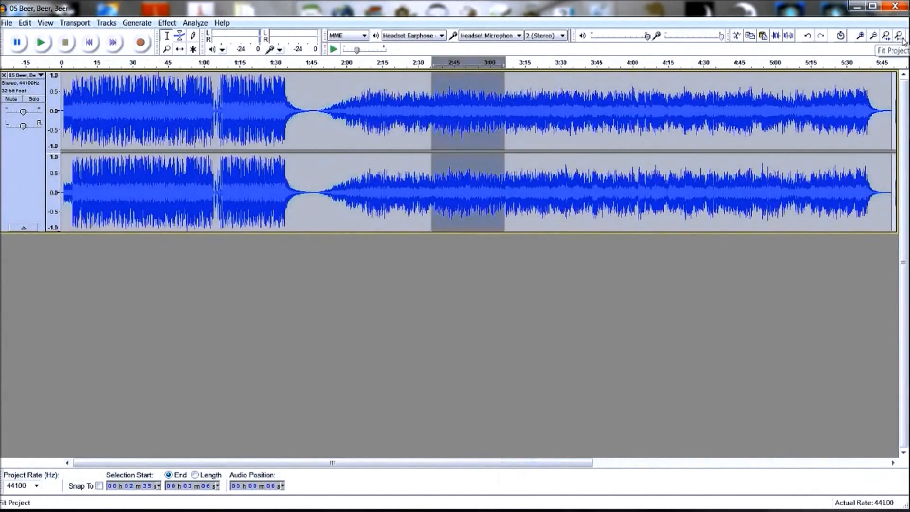
pyautogui.click(504, 287)
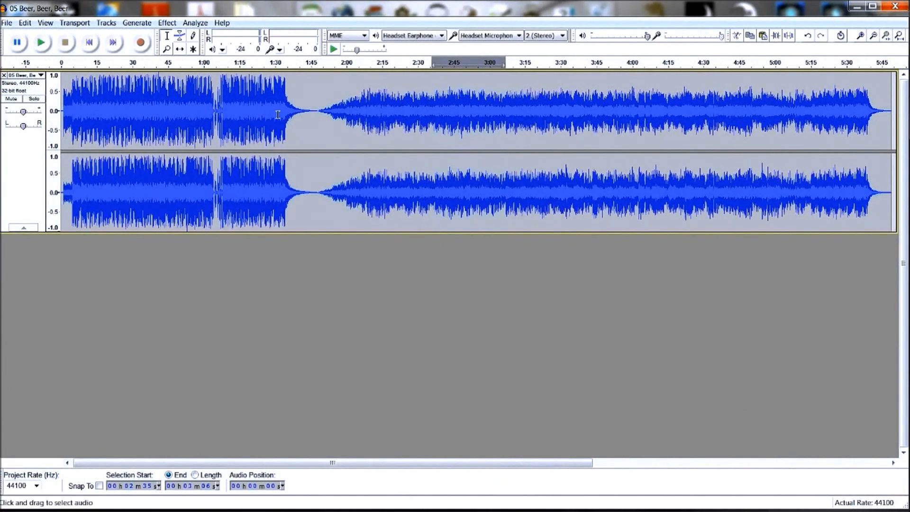
# Delete the audio from about 1:05 to 1:07 within the quiet break of the first song
pyautogui.click(860, 37)
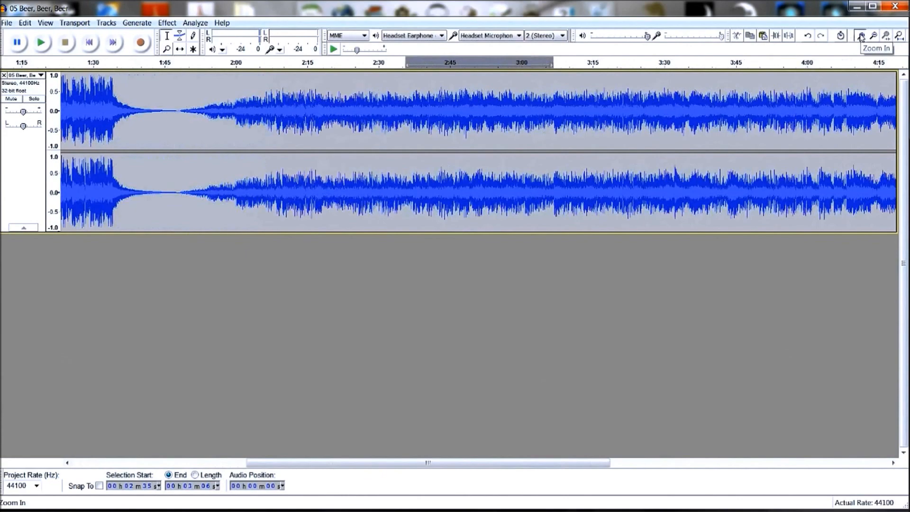
pyautogui.click(860, 37)
pyautogui.moveTo(404, 465); pyautogui.dragTo(190, 493)
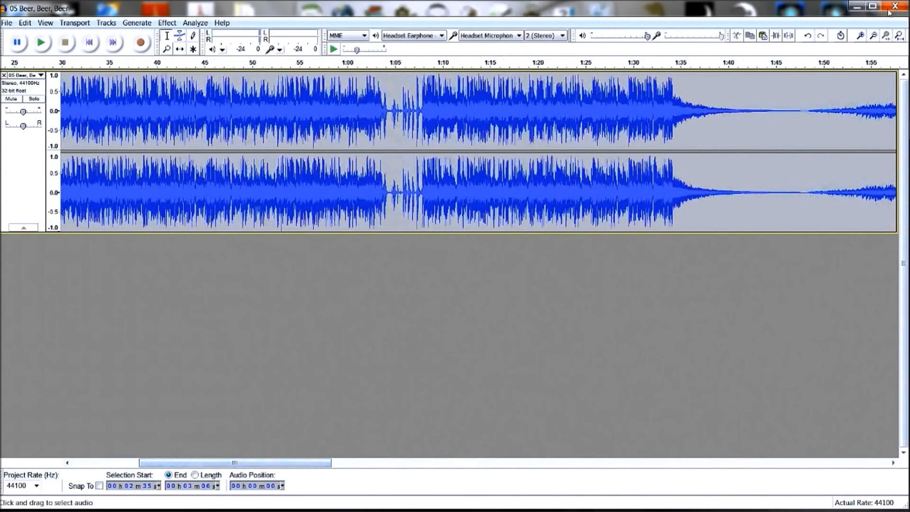
pyautogui.click(860, 37)
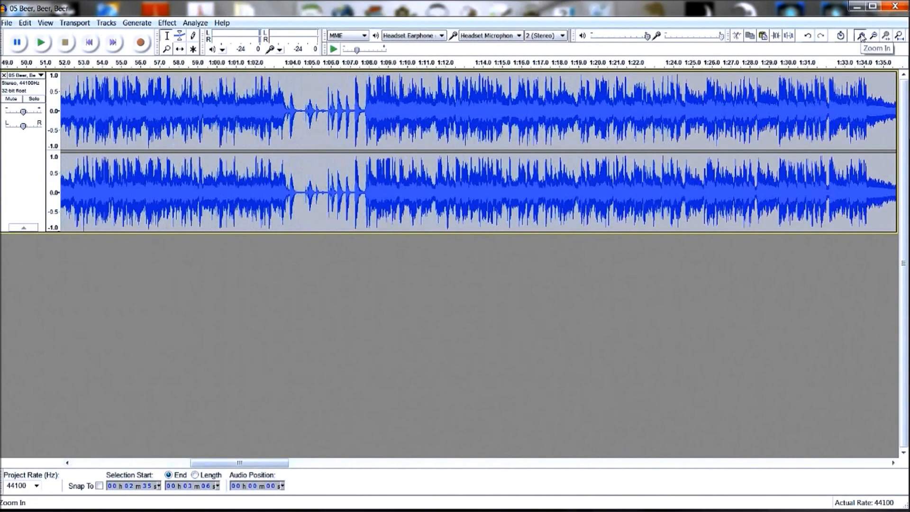
pyautogui.click(861, 36)
pyautogui.moveTo(237, 467); pyautogui.dragTo(218, 466)
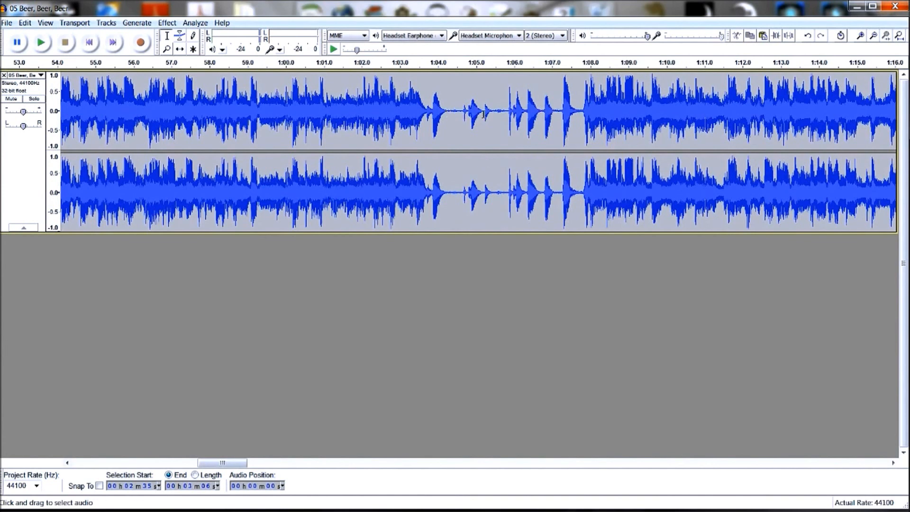
pyautogui.moveTo(483, 112); pyautogui.dragTo(561, 128)
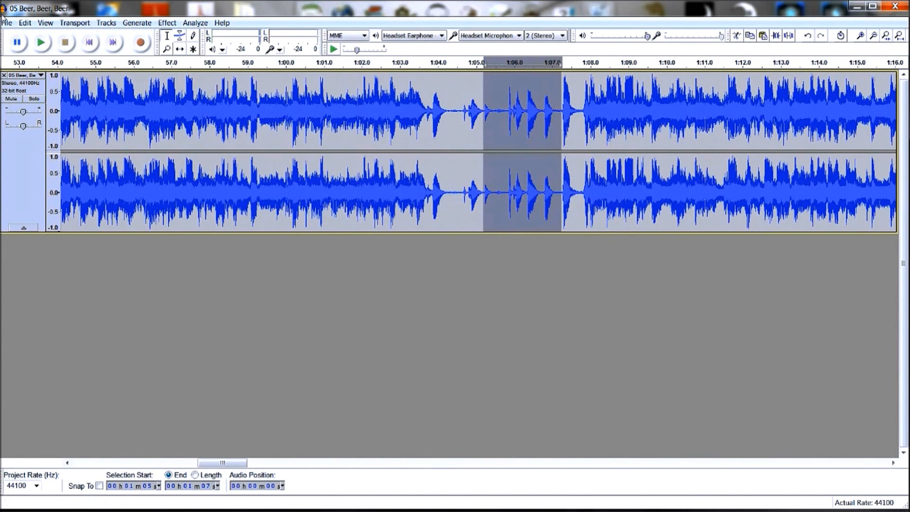
pyautogui.click(25, 24)
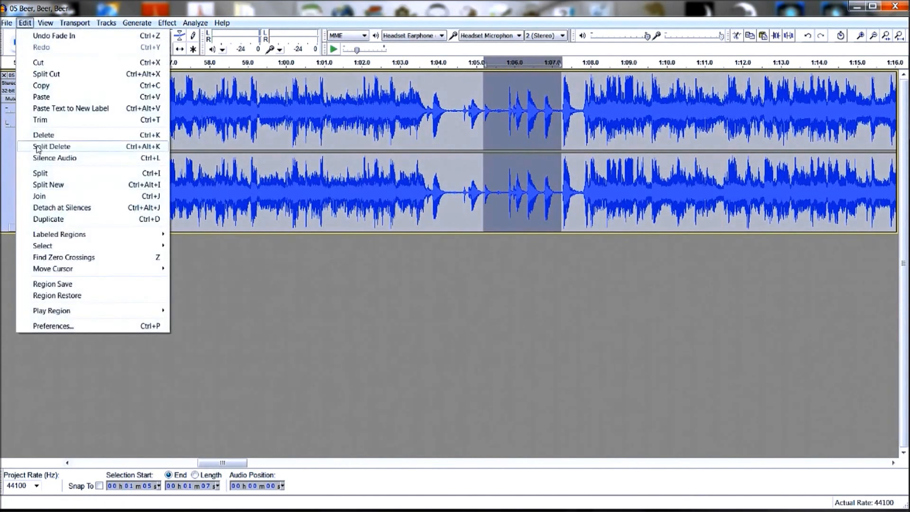
pyautogui.click(39, 136)
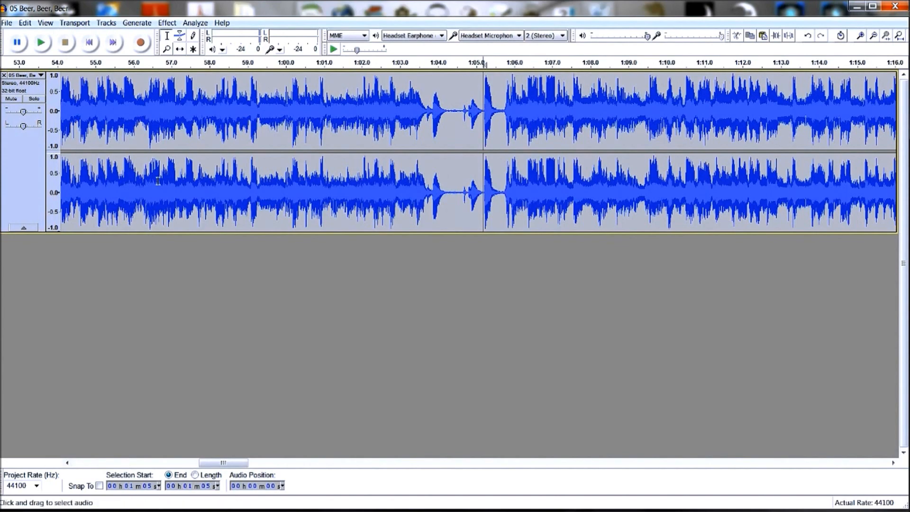
pyautogui.click(171, 25)
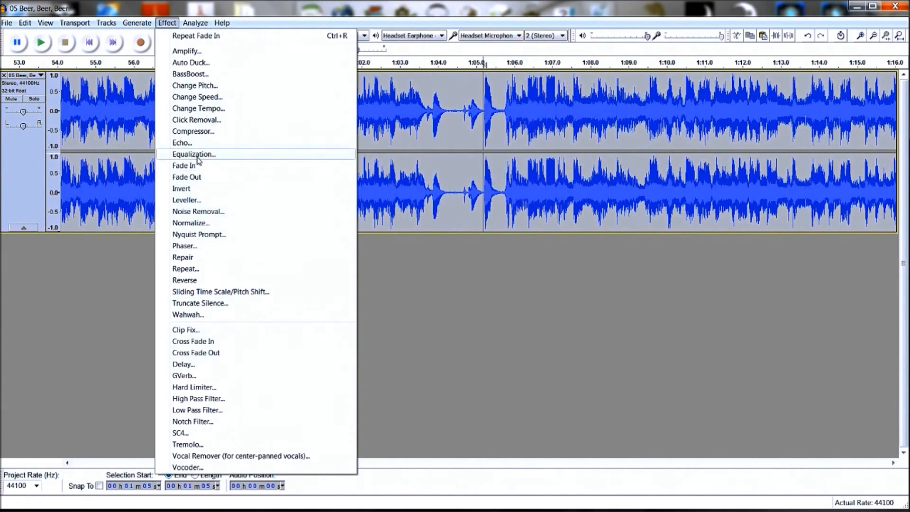
pyautogui.click(395, 22)
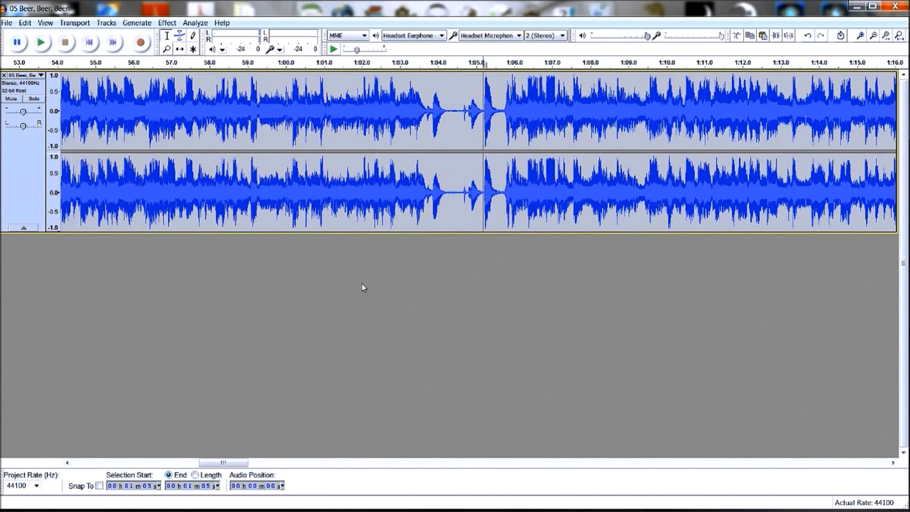
pyautogui.moveTo(214, 463); pyautogui.dragTo(91, 474)
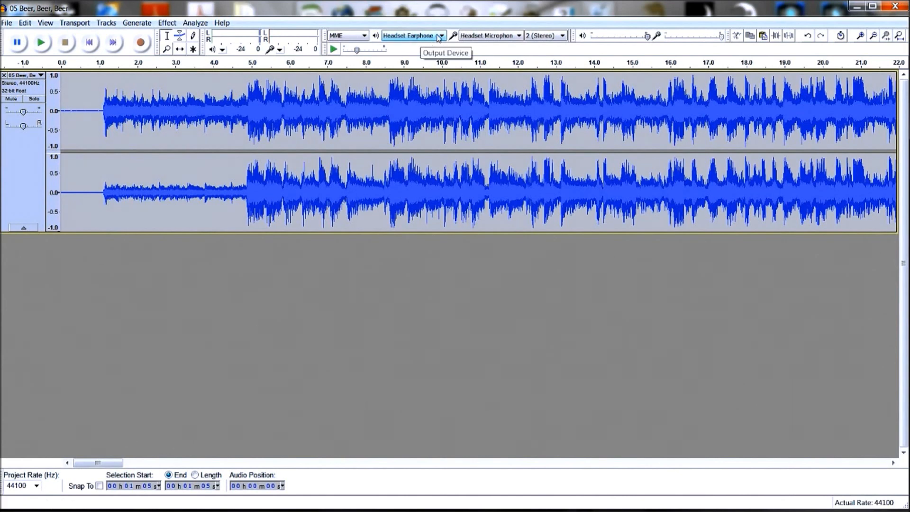
# Open the preferences and look through the Playback and Recording pages, ending on the Devices page
pyautogui.click(24, 23)
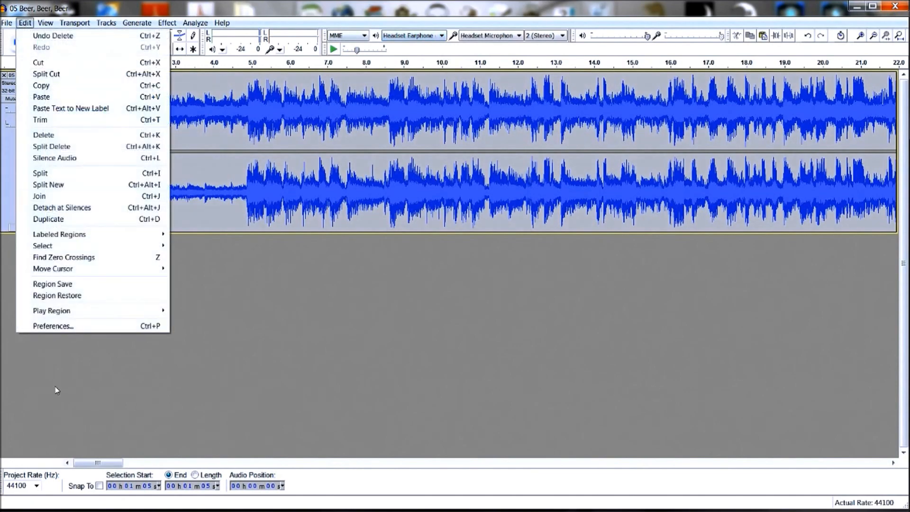
pyautogui.click(42, 327)
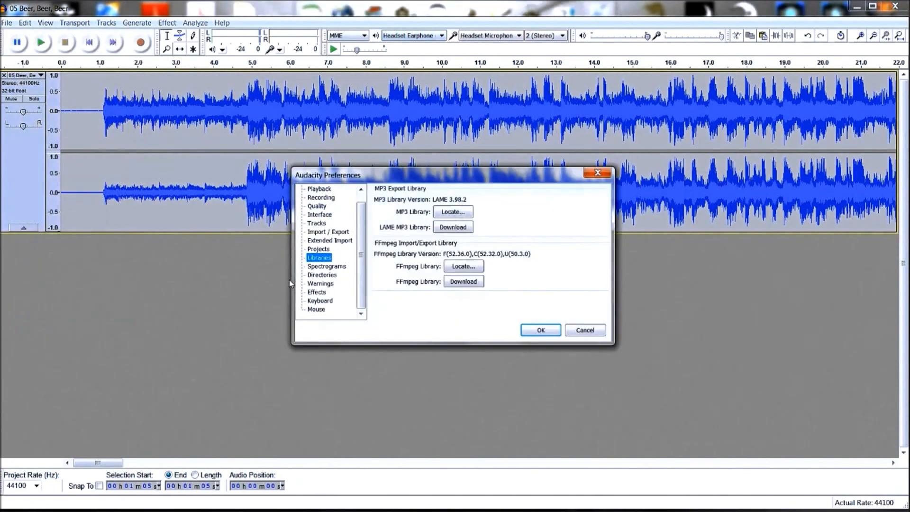
pyautogui.click(314, 189)
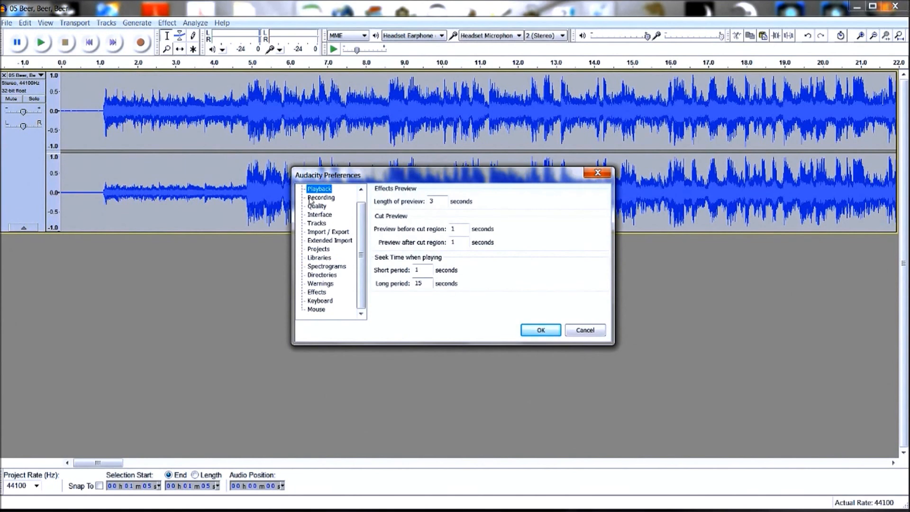
pyautogui.click(311, 198)
pyautogui.scroll(1, 317, 205)
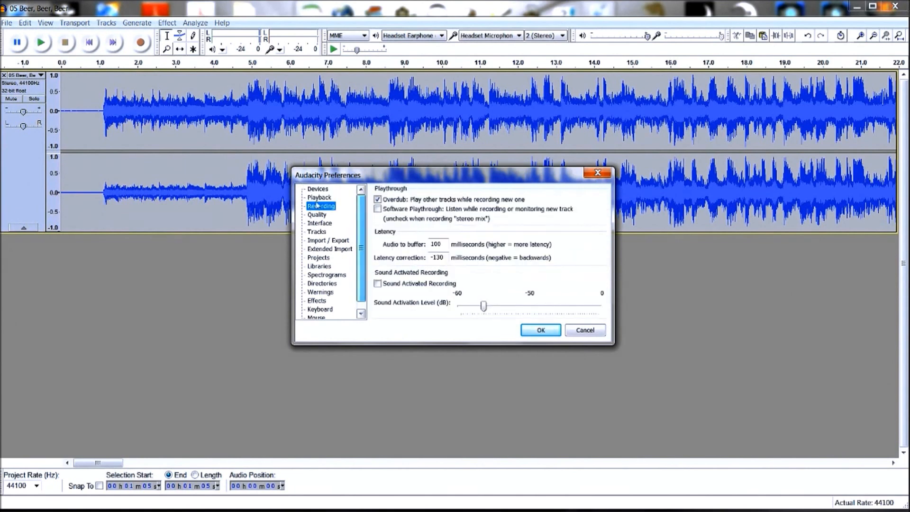
pyautogui.click(317, 189)
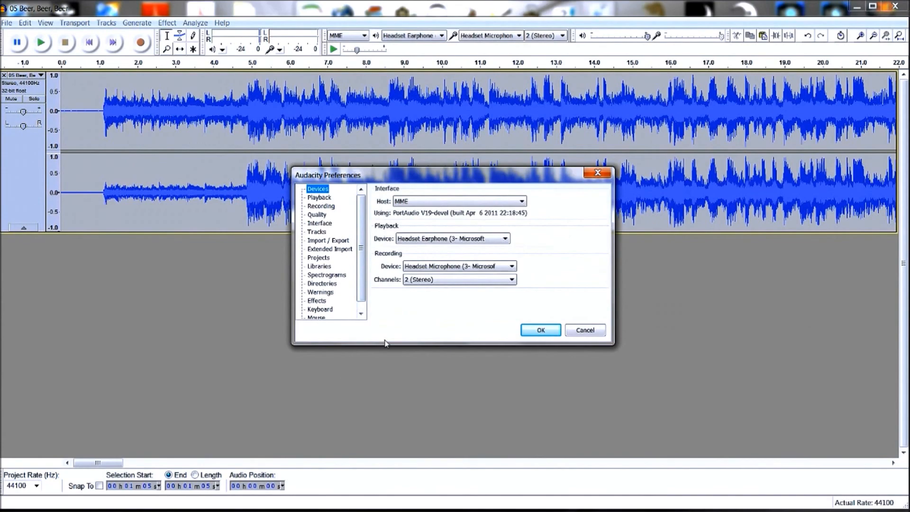
pyautogui.press('super+plus')
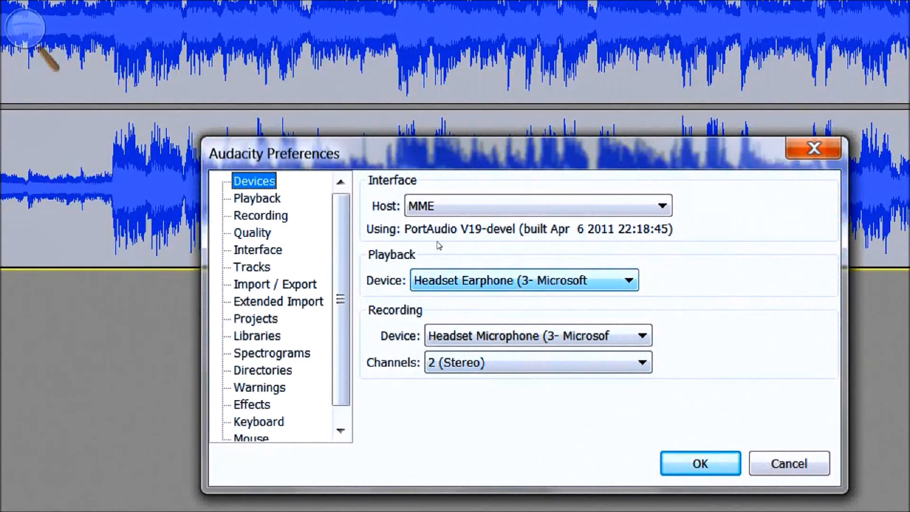
# Review the available playback devices in the preferences and keep Headset Earphone (3- Microsoft) selected
pyautogui.click(495, 278)
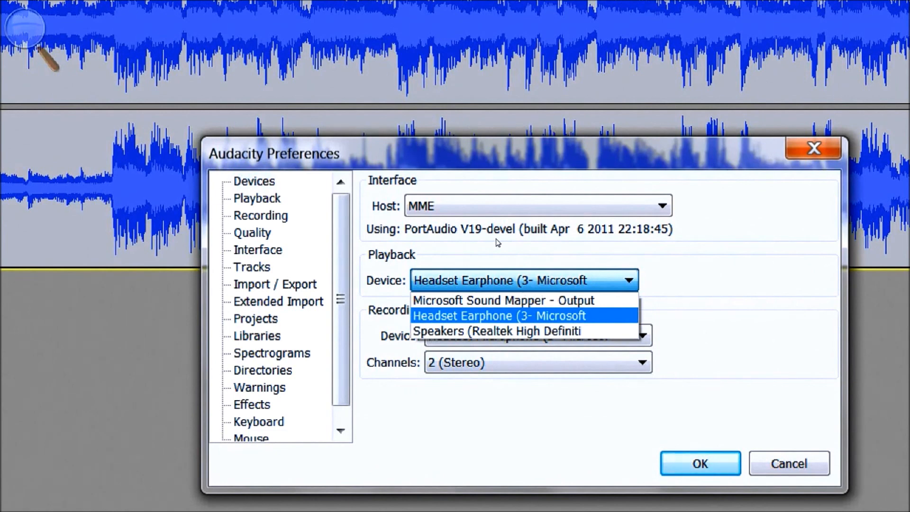
pyautogui.press('Up')
pyautogui.press('Down')
pyautogui.press('Down')
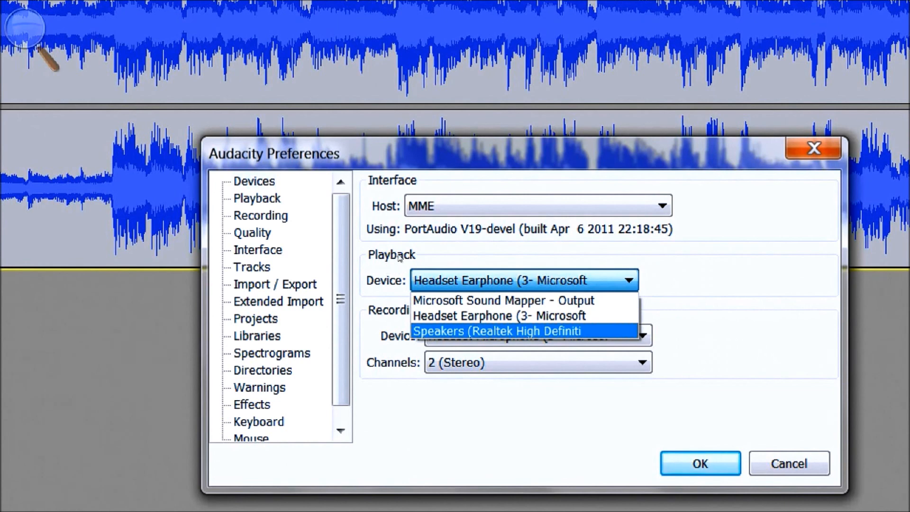
pyautogui.press('Up')
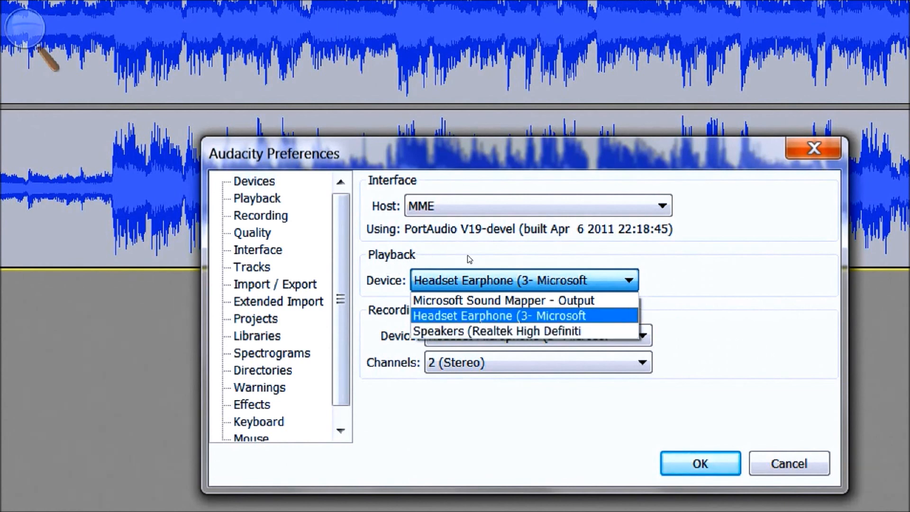
pyautogui.press('Down')
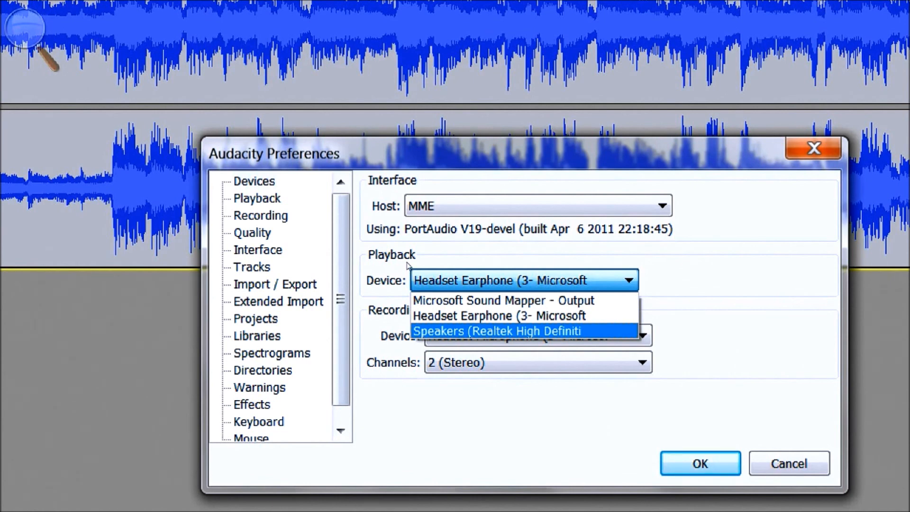
pyautogui.press('Up')
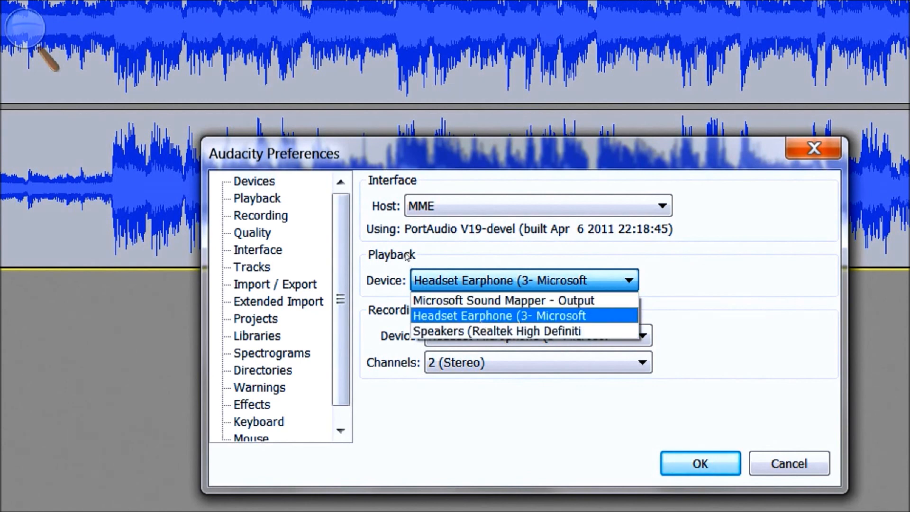
pyautogui.press('Return')
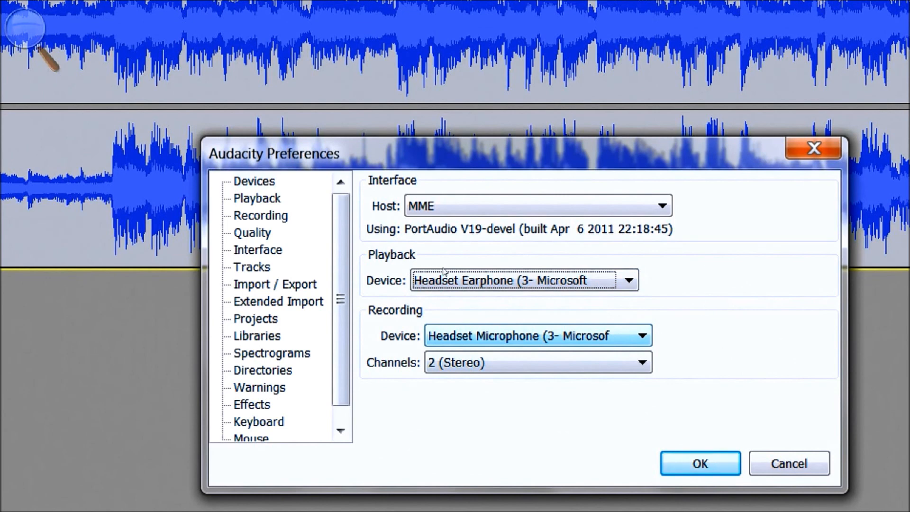
# Review the available recording devices, keep Headset Microphone (3- Microsof) selected, and close the preferences
pyautogui.click(521, 336)
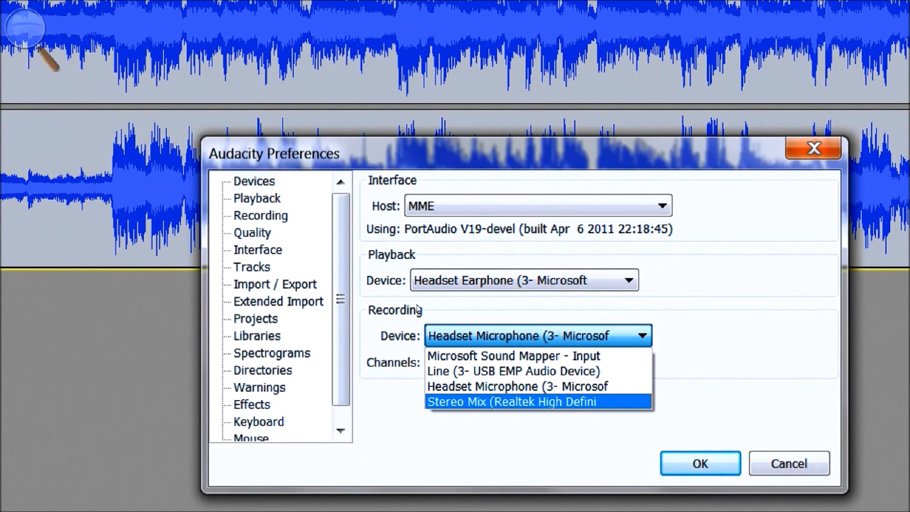
pyautogui.press('Up')
pyautogui.press('Down')
pyautogui.press('Down')
pyautogui.press('Return')
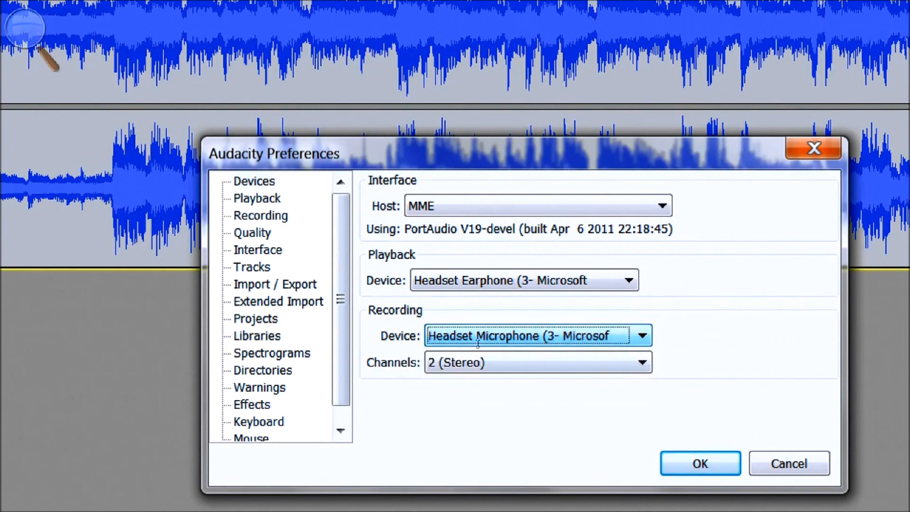
pyautogui.press('Return')
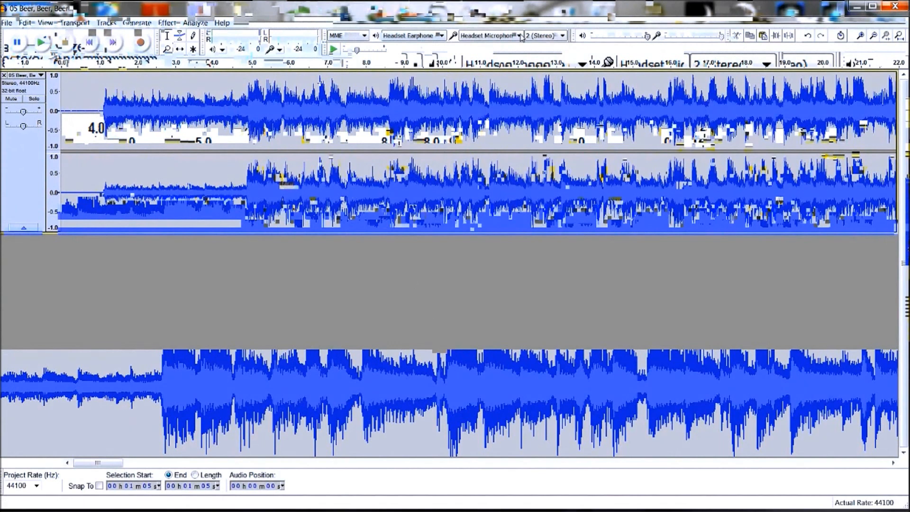
# Check the output device, input device and input channel choices outside the preferences, keeping the headset earphone and microphone
pyautogui.click(431, 36)
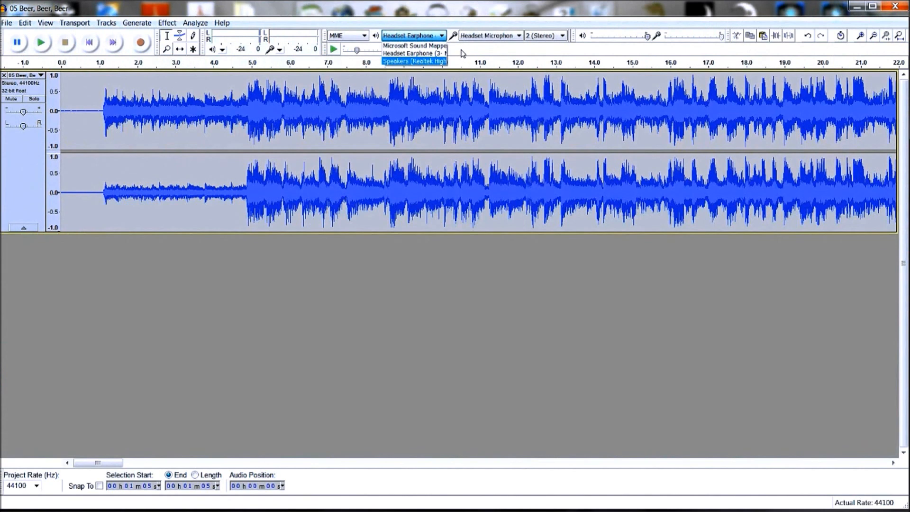
pyautogui.click(432, 54)
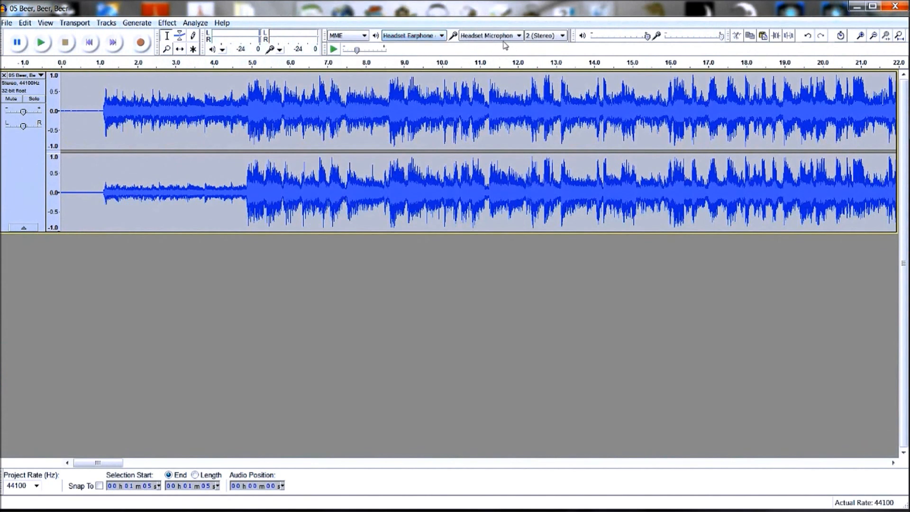
pyautogui.click(518, 36)
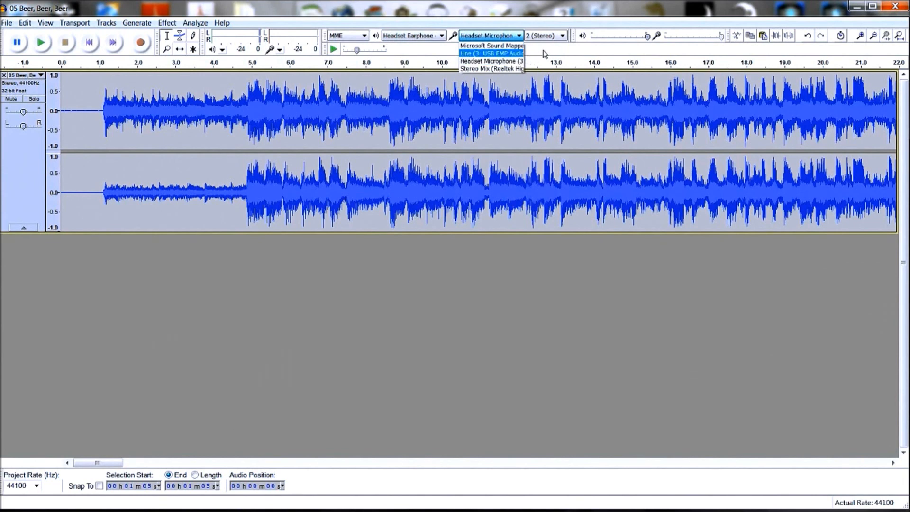
pyautogui.click(545, 54)
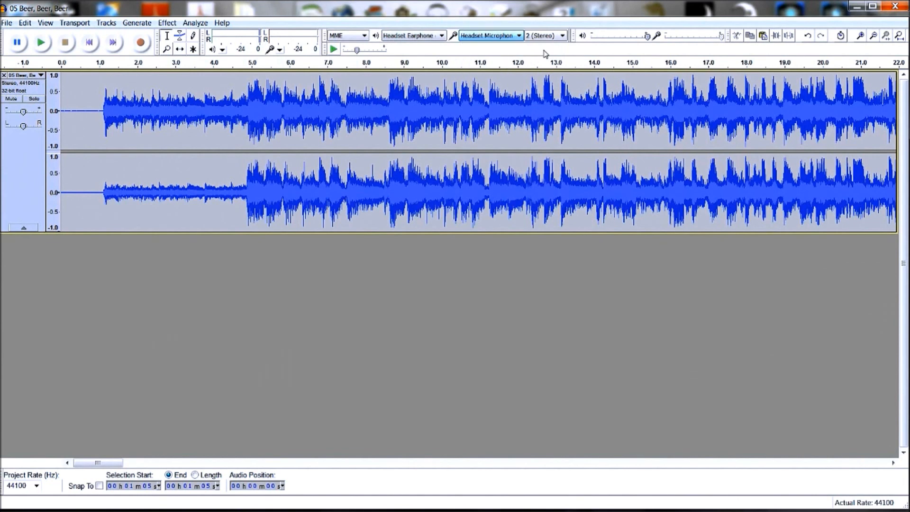
pyautogui.click(567, 38)
pyautogui.click(567, 38)
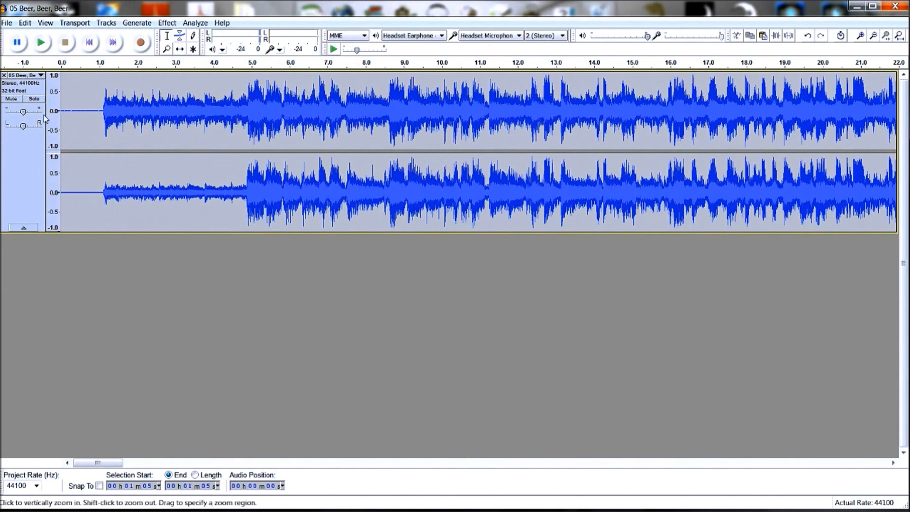
pyautogui.click(5, 23)
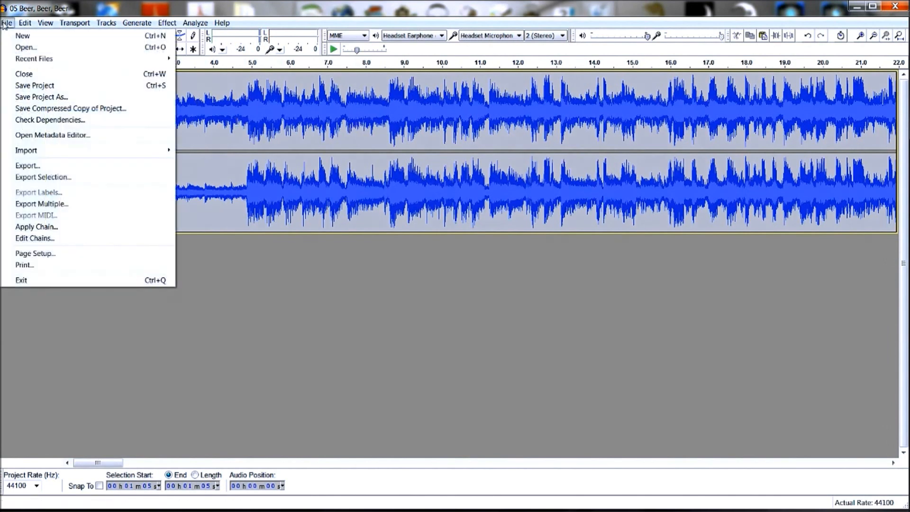
pyautogui.click(32, 284)
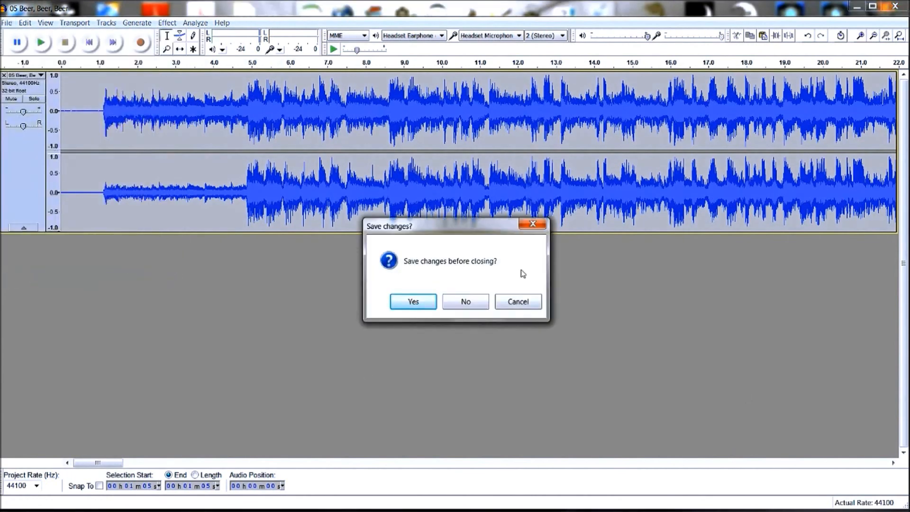
pyautogui.click(413, 302)
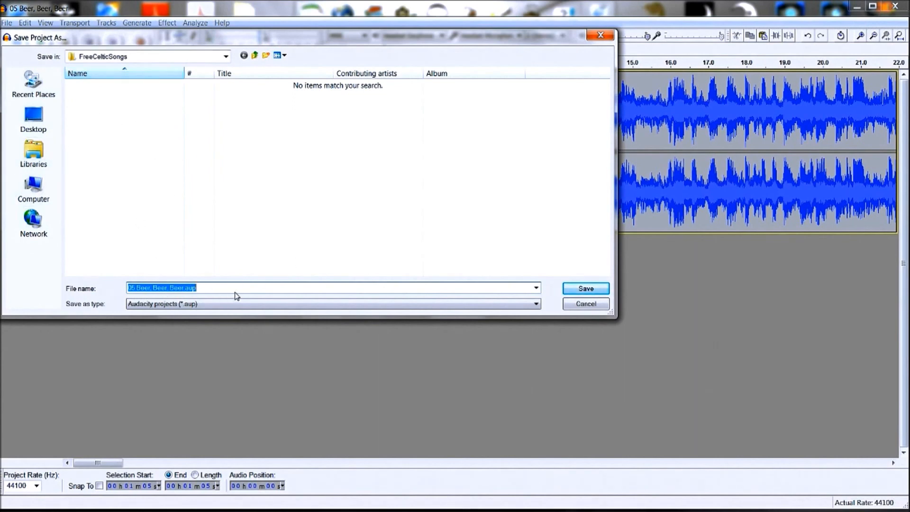
pyautogui.press('super+plus')
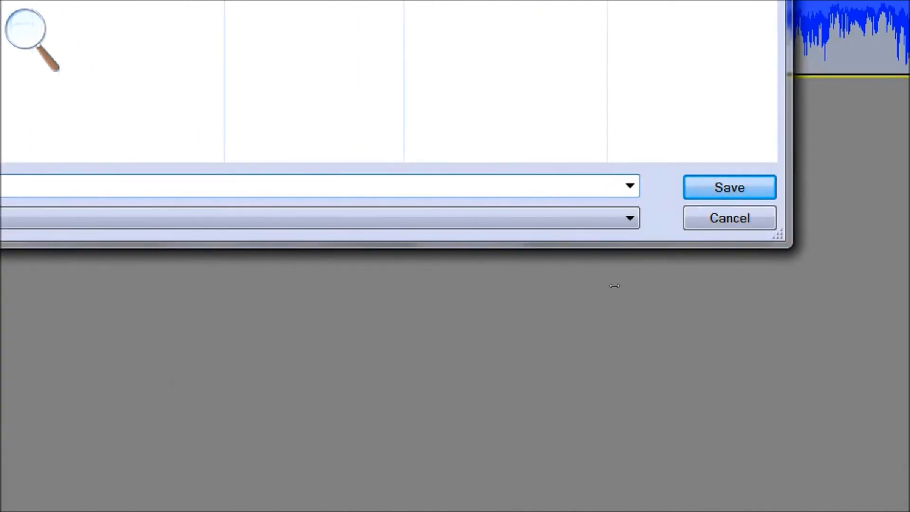
pyautogui.click(730, 218)
pyautogui.press('super+minus')
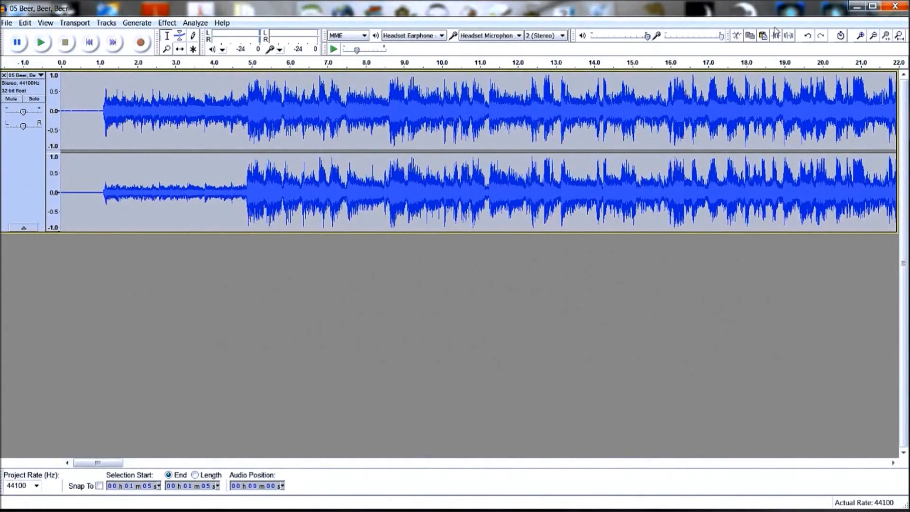
# Close the project and exit the program without saving the changes
pyautogui.click(894, 7)
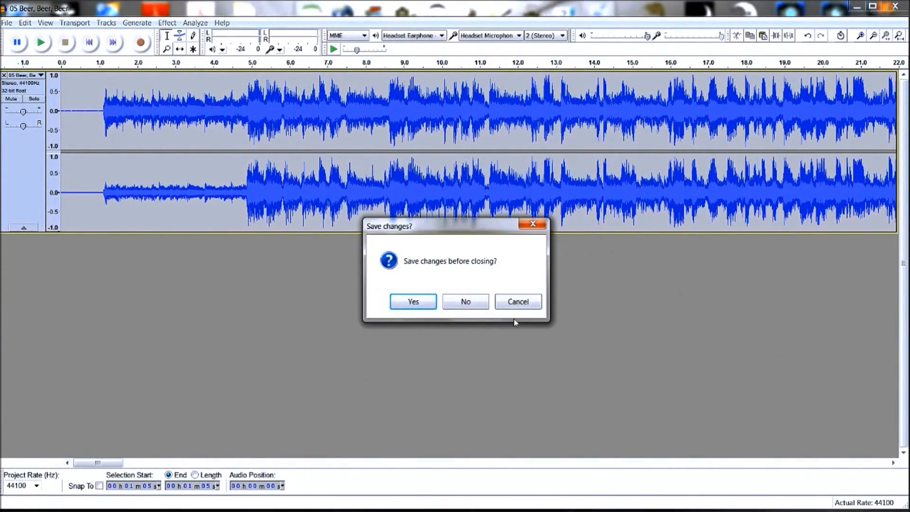
pyautogui.click(463, 308)
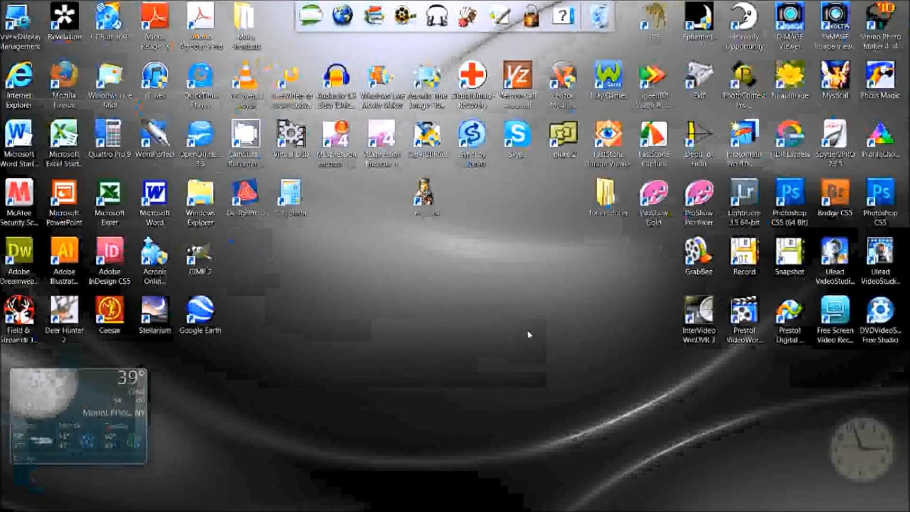